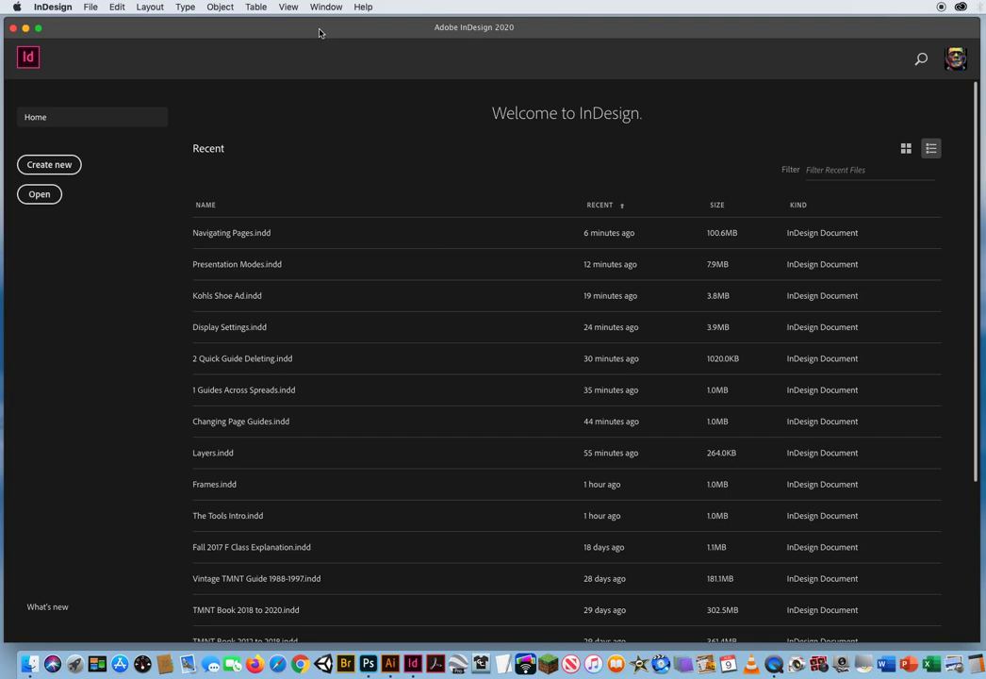
# - Open Using Power Zoom.indd from ID CH.3 Workflow Shortcuts > 2 Power Zoom
pyautogui.click(89, 8)
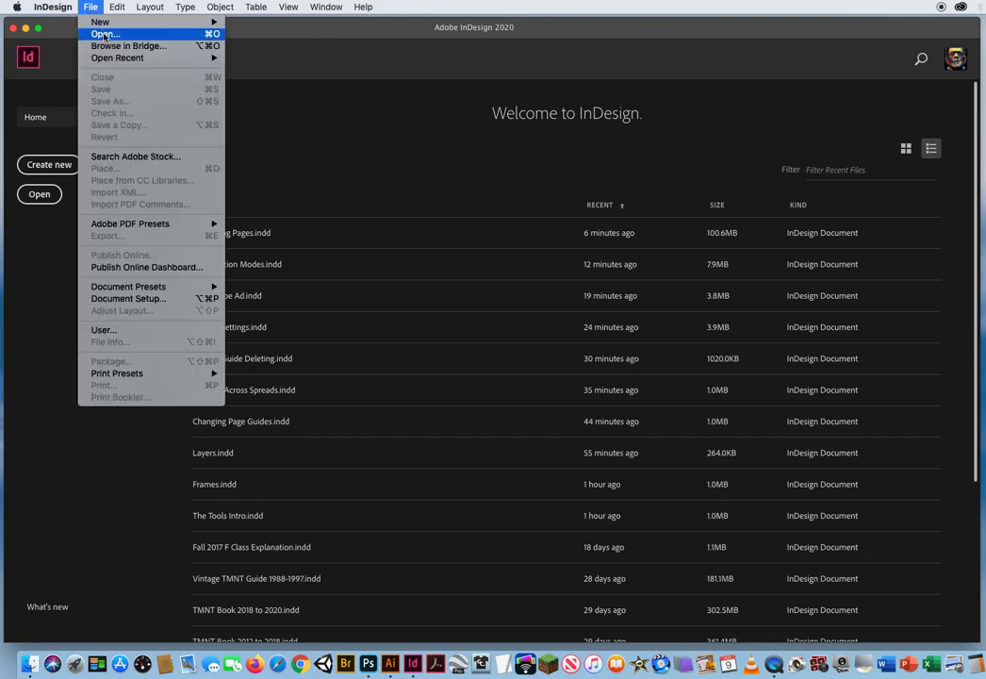
pyautogui.click(102, 33)
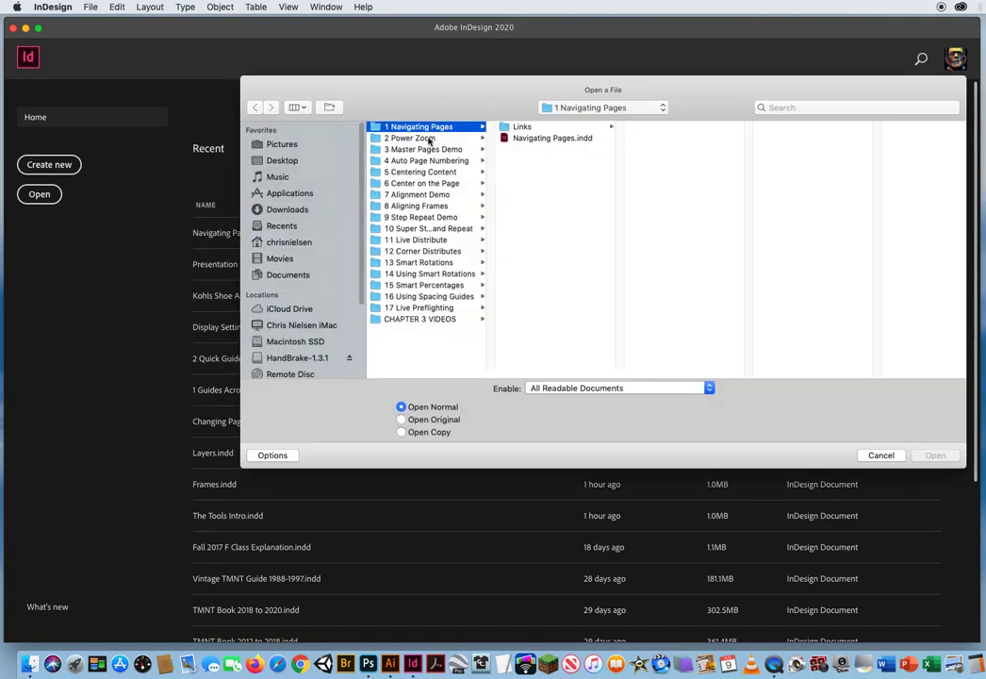
pyautogui.click(569, 108)
pyautogui.click(580, 122)
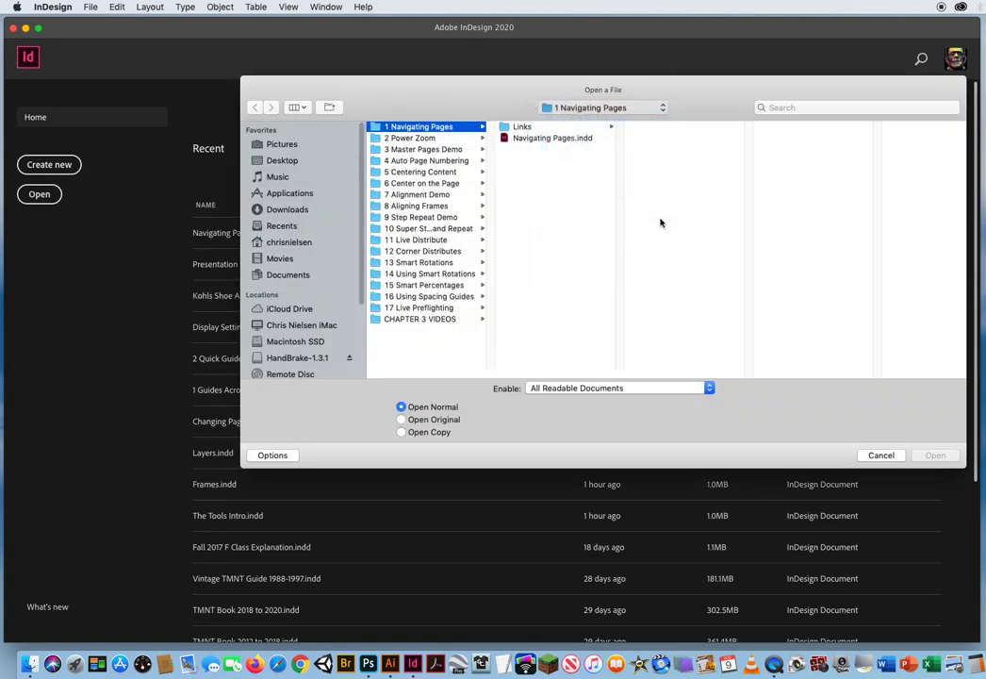
pyautogui.click(406, 139)
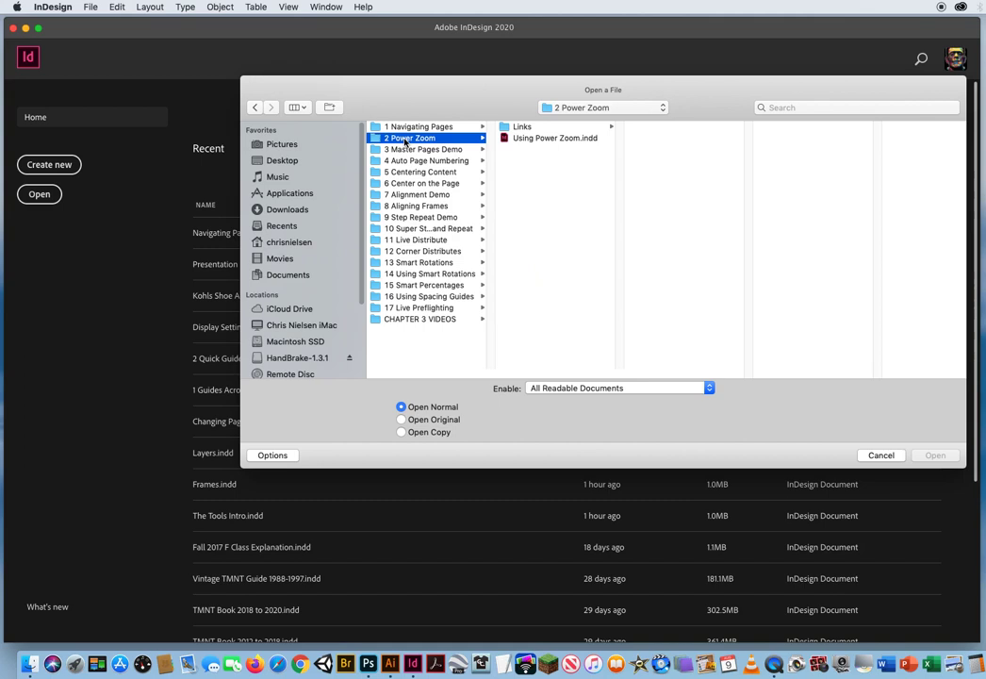
pyautogui.click(539, 140)
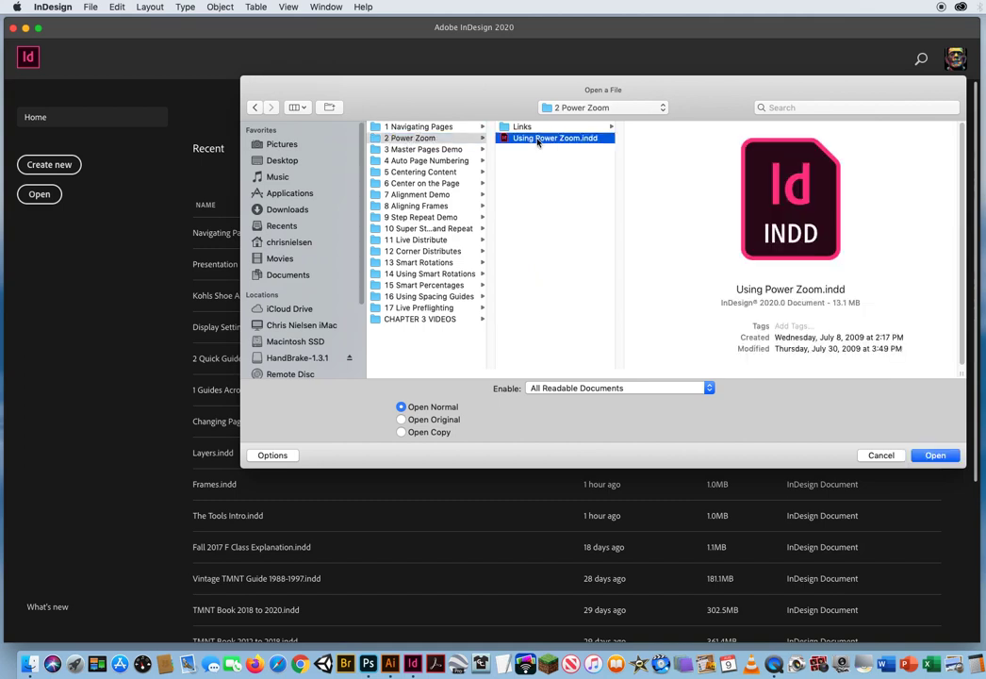
pyautogui.click(931, 455)
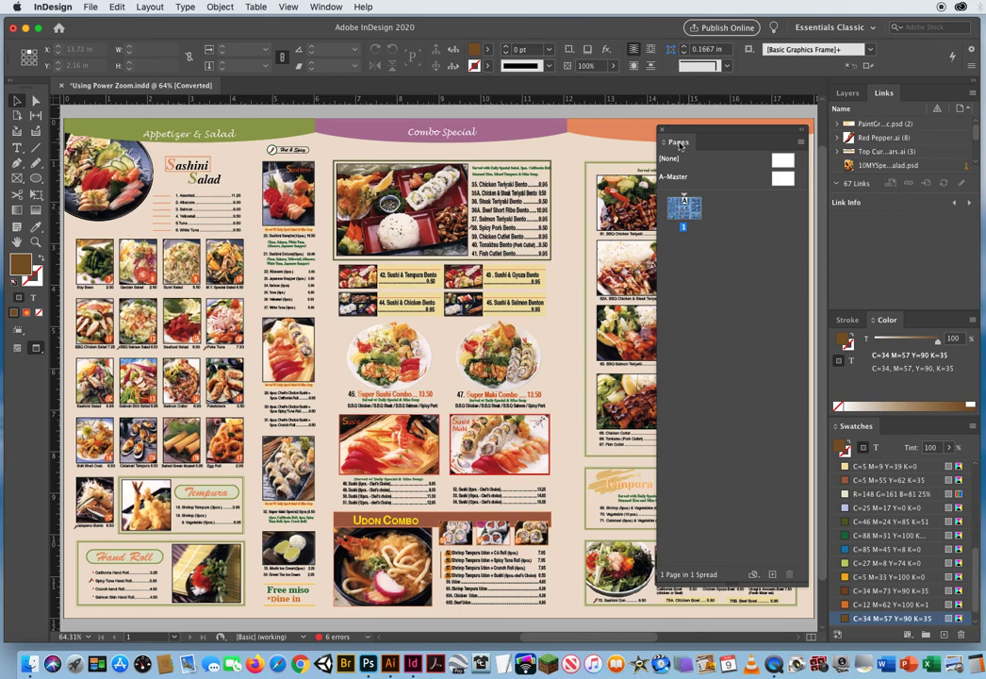
# - Dock the floating Pages panel beside Layers and Links so it no longer covers the Teriyaki Plate page
pyautogui.moveTo(796, 128); pyautogui.dragTo(849, 92)
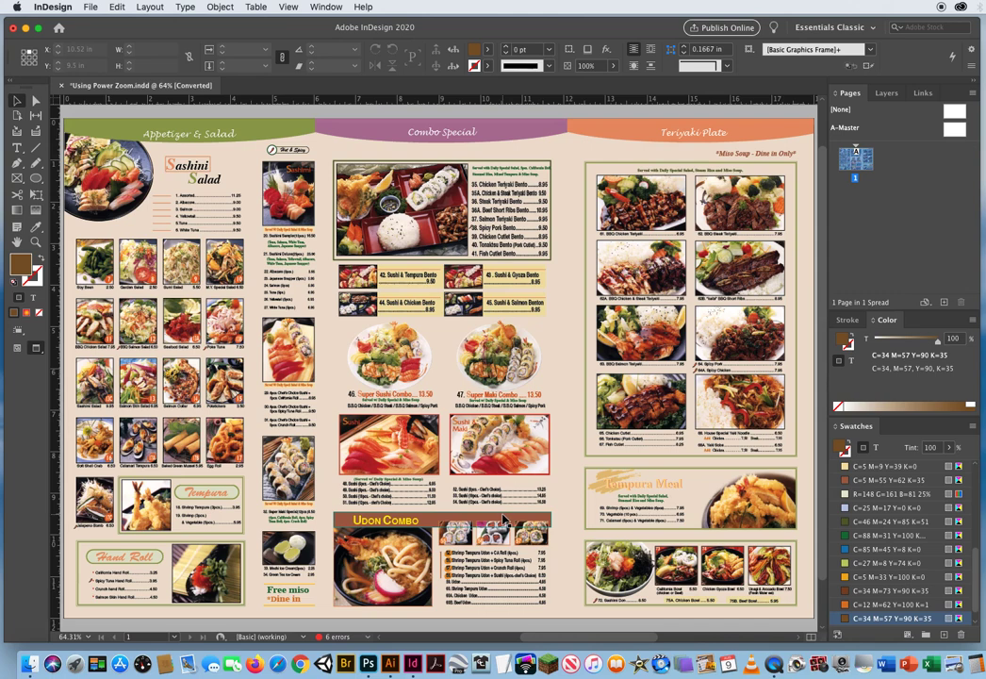
# - With the Hand tool, Power Zoom out over the spread and back in on the Combo Special section
pyautogui.click(17, 244)
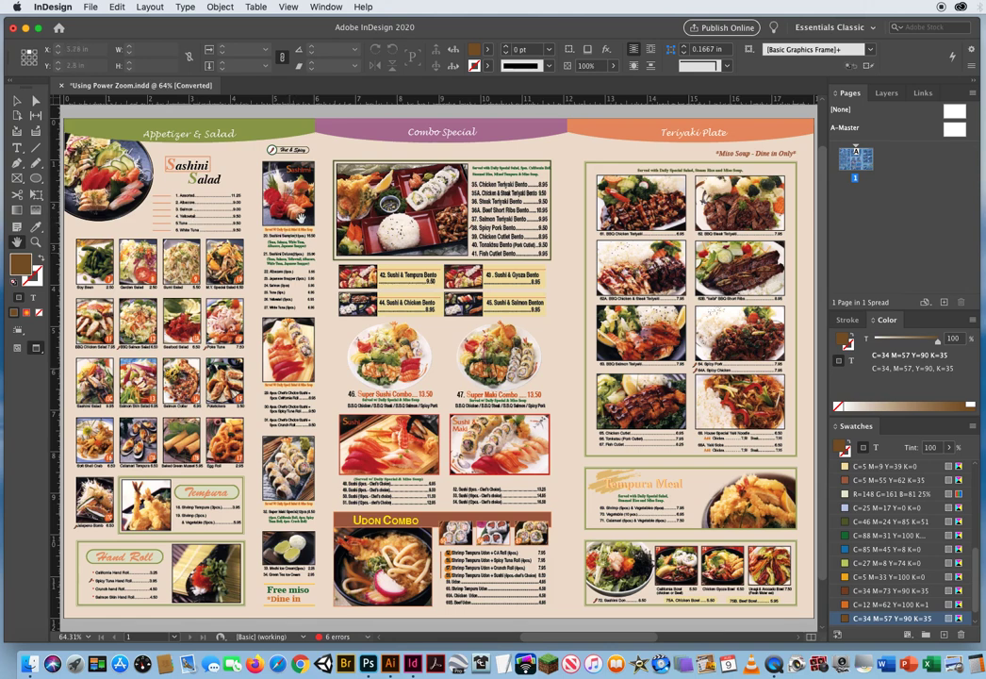
pyautogui.moveTo(236, 195); pyautogui.dragTo(240, 198)
pyautogui.moveTo(289, 239); pyautogui.dragTo(271, 201)
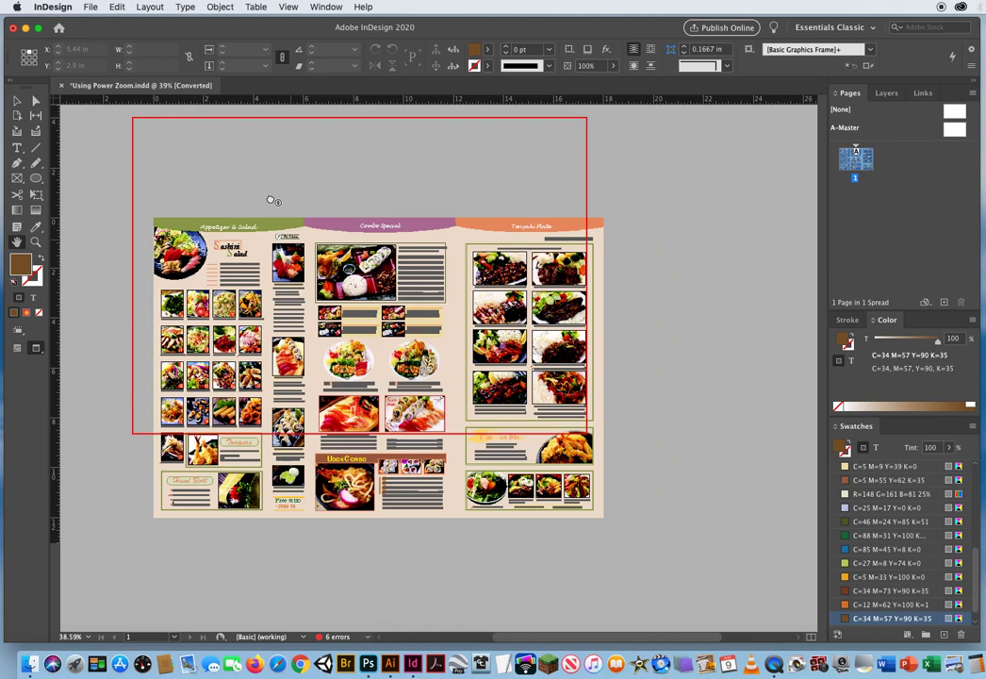
pyautogui.moveTo(271, 201); pyautogui.dragTo(323, 212)
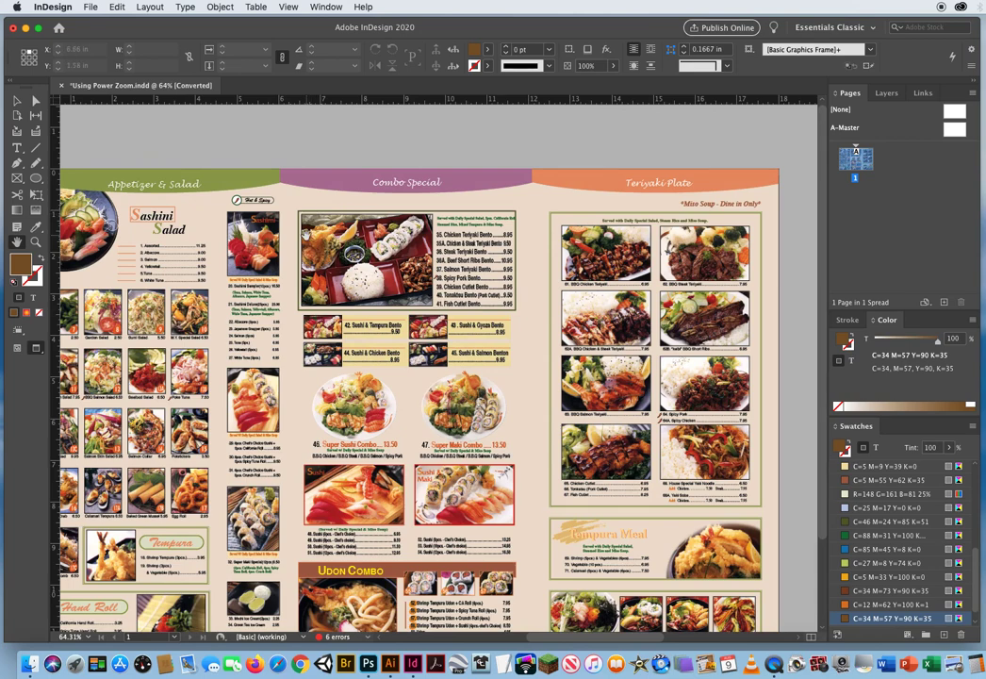
# - Power Zoom out again and resize the view box over the sashimi list and Served W/ banner
pyautogui.moveTo(307, 238); pyautogui.dragTo(260, 277)
pyautogui.scroll(-2, 307, 238)
pyautogui.scroll(-2, 307, 238)
pyautogui.scroll(3, 307, 238)
pyautogui.scroll(6, 306, 239)
pyautogui.scroll(-2, 262, 187)
pyautogui.scroll(2, 265, 186)
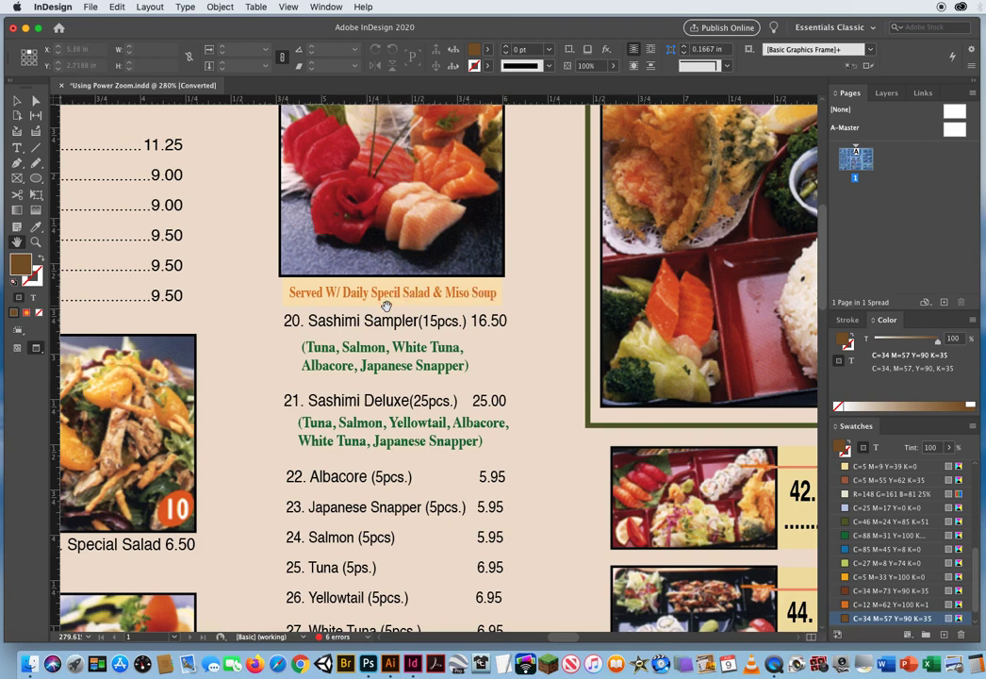
# - Power Zoom out and shrink the view box tightly over the 'Served W/ Daily Specil' banner
pyautogui.moveTo(387, 299); pyautogui.dragTo(288, 396)
pyautogui.scroll(2, 421, 315)
pyautogui.scroll(2, 526, 339)
pyautogui.scroll(-1, 288, 396)
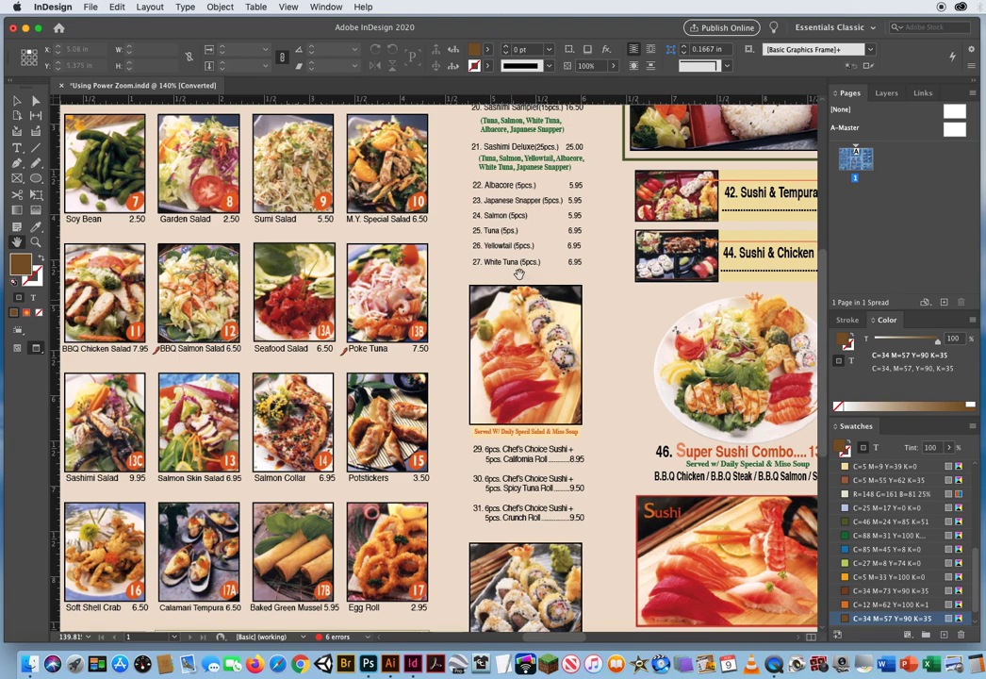
pyautogui.moveTo(524, 210); pyautogui.dragTo(528, 203)
pyautogui.scroll(5, 526, 209)
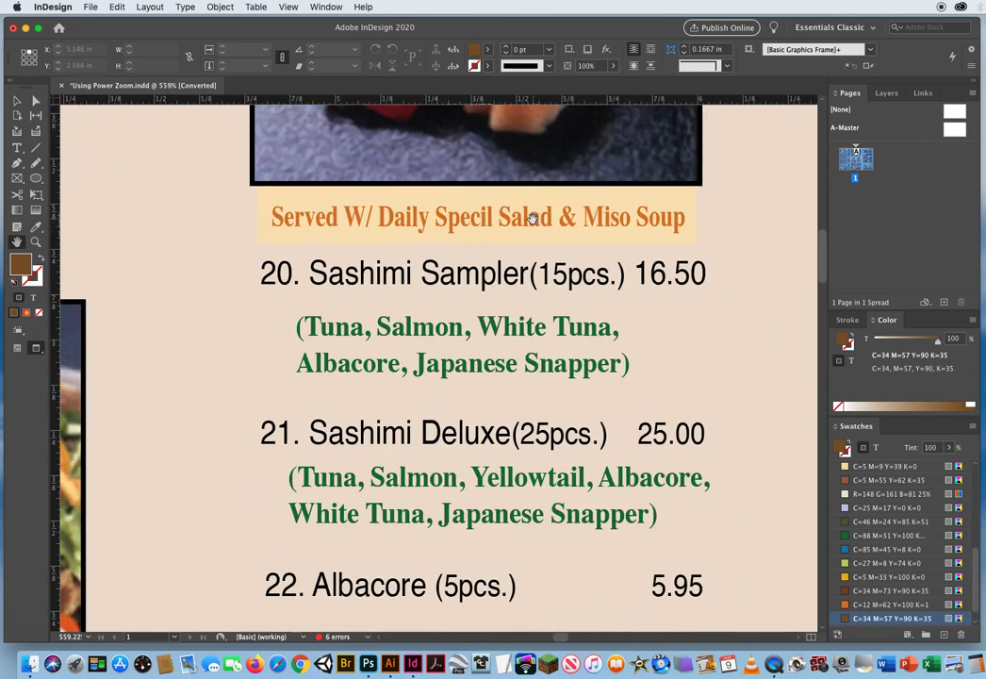
pyautogui.click(186, 7)
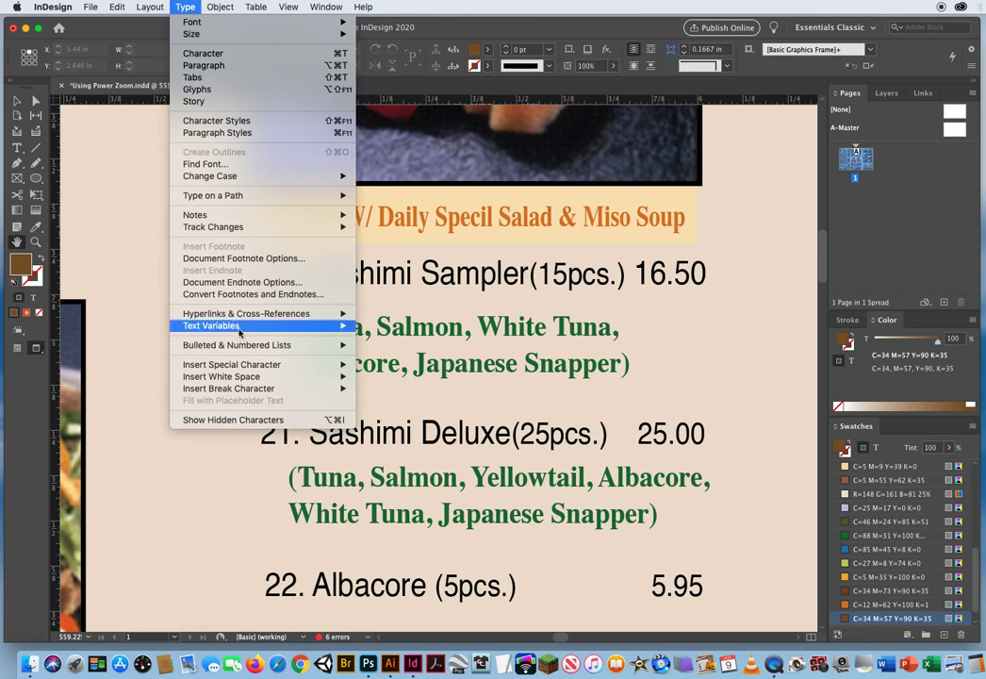
pyautogui.moveTo(123, 6)
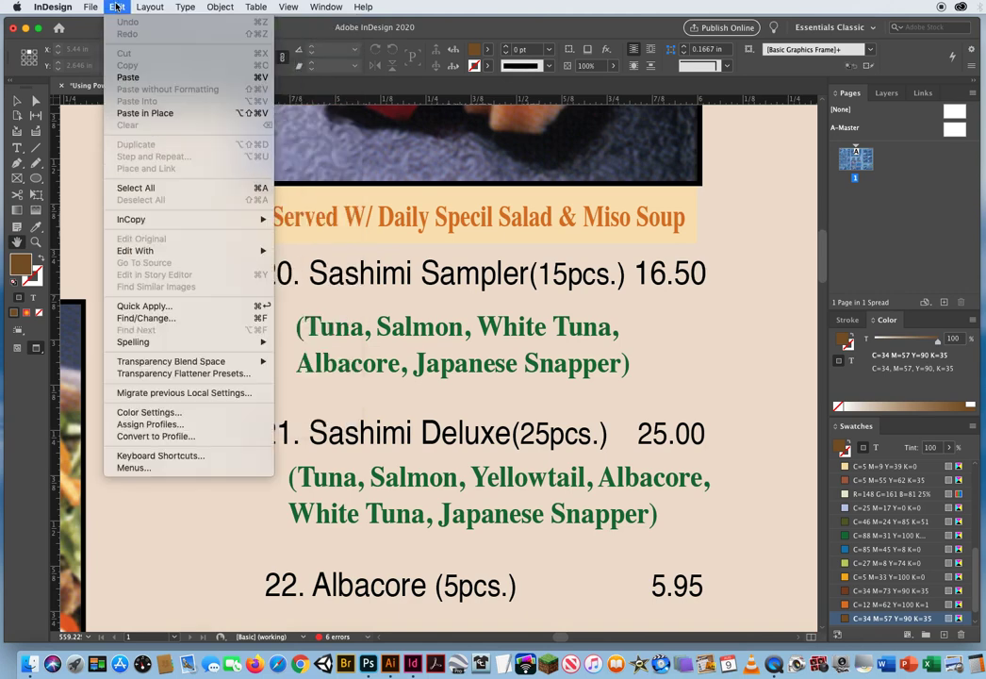
pyautogui.moveTo(159, 348)
pyautogui.moveTo(187, 5)
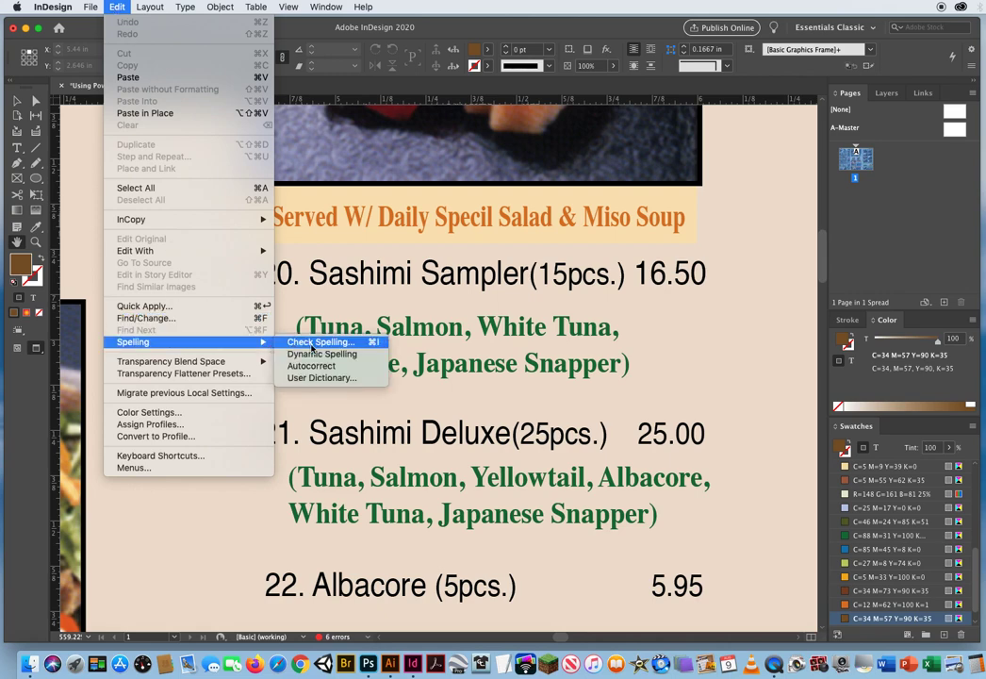
pyautogui.click(428, 23)
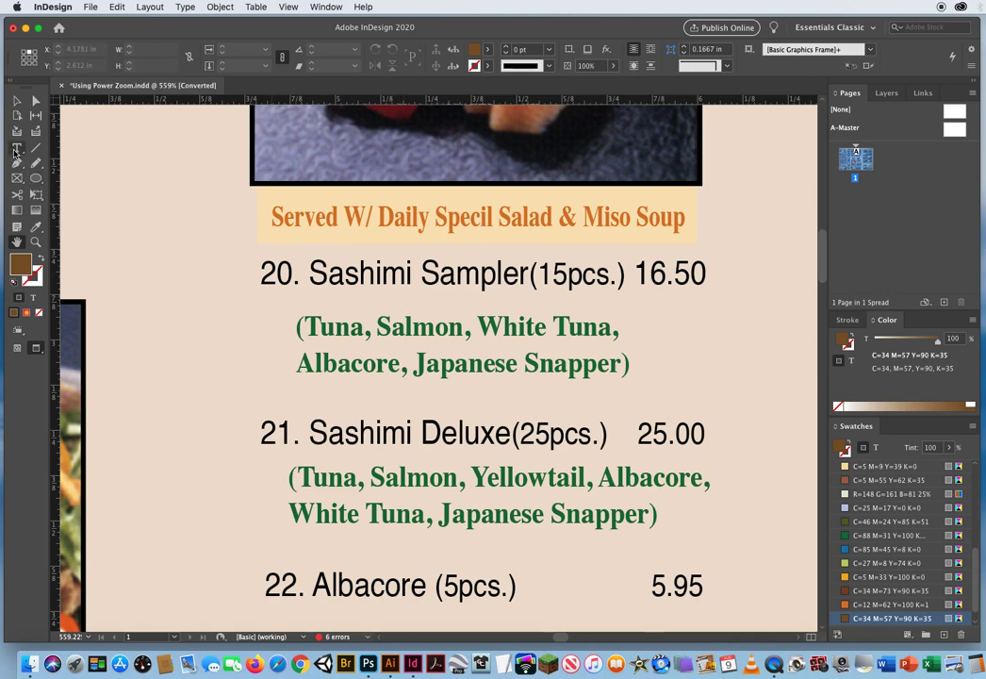
# - Insert the missing 'a' so 'Specil' reads 'Special' in the Served W/ banner
pyautogui.doubleClick(283, 215)
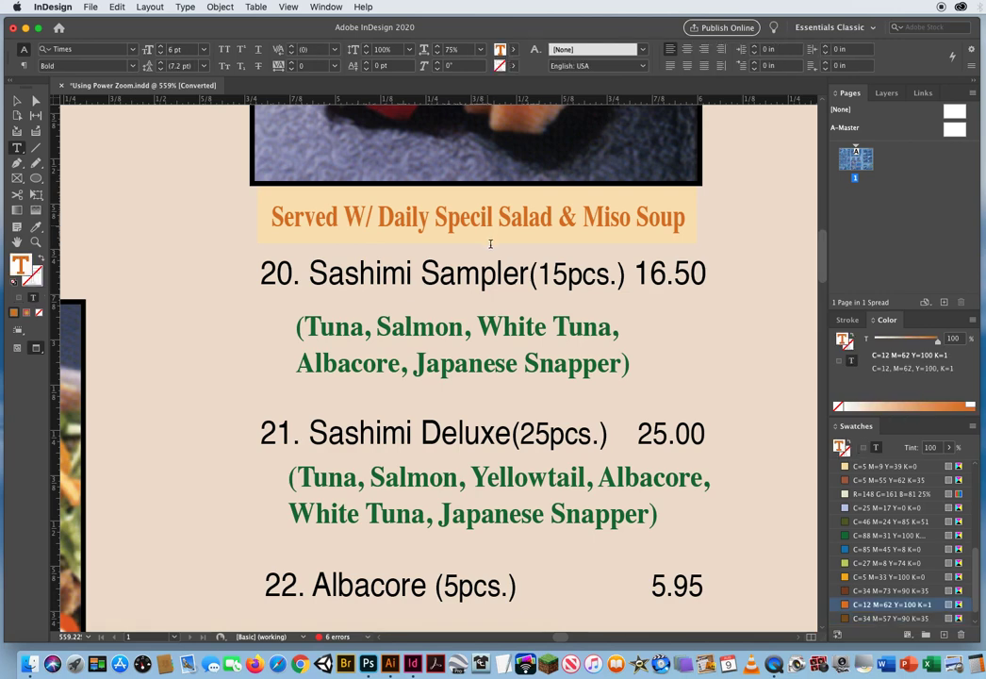
pyautogui.click(485, 224)
pyautogui.write('a')
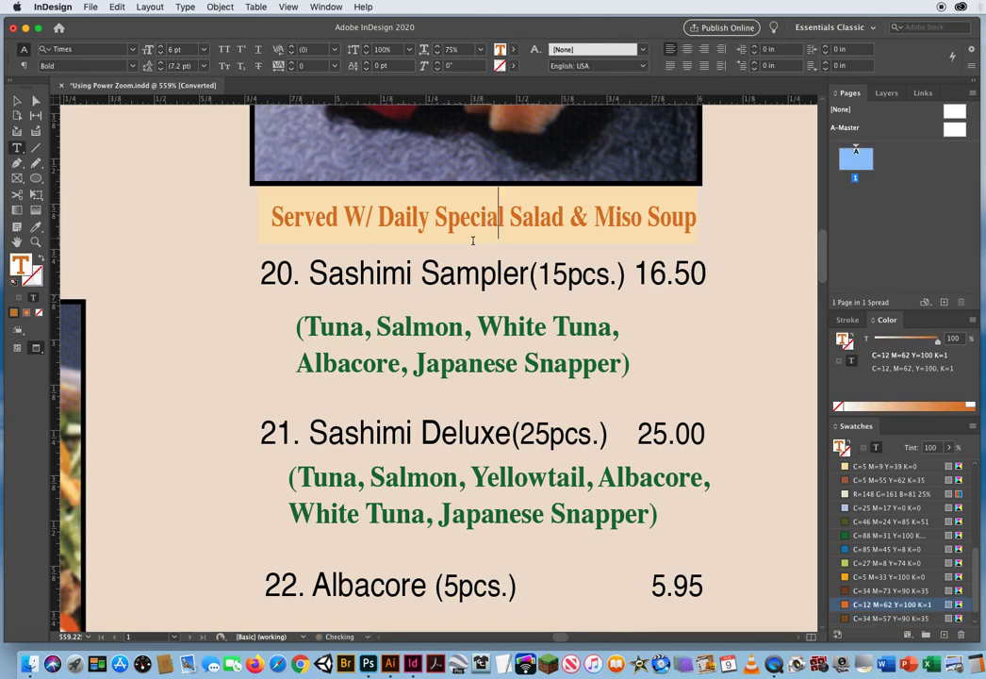
pyautogui.click(17, 100)
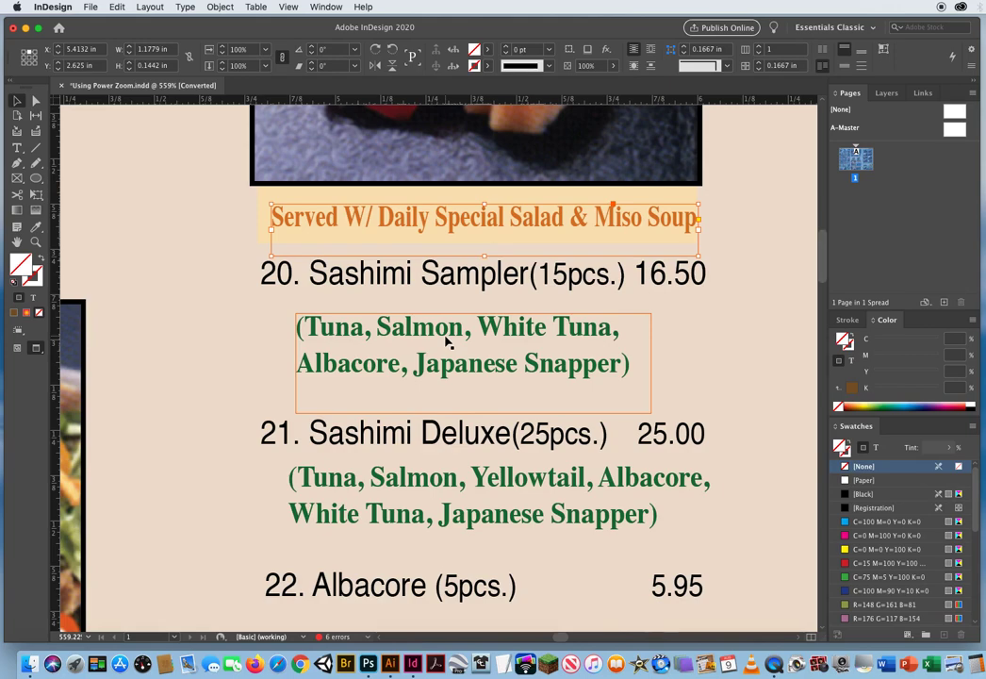
# - Power Zoom to another banner and insert its missing 'a' as well
pyautogui.click(16, 243)
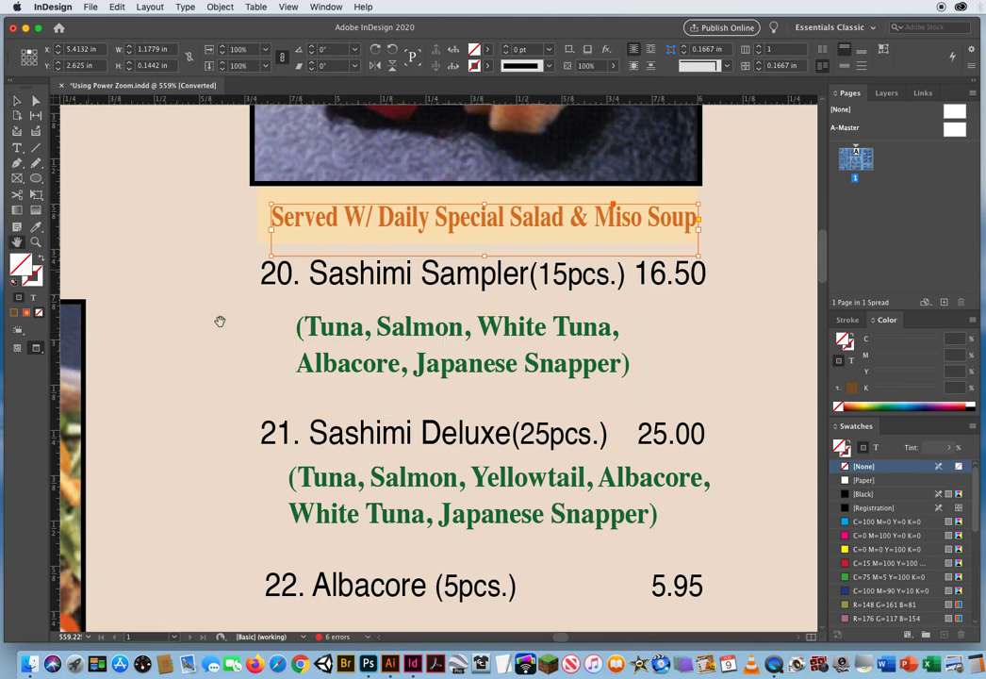
pyautogui.moveTo(481, 381); pyautogui.dragTo(484, 425)
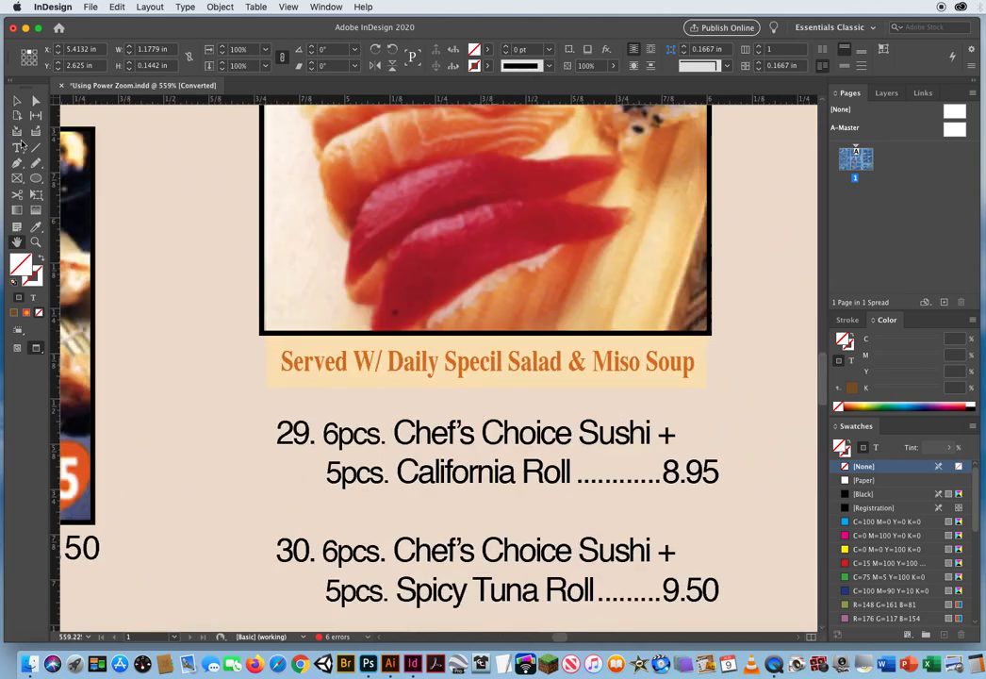
pyautogui.press('t')
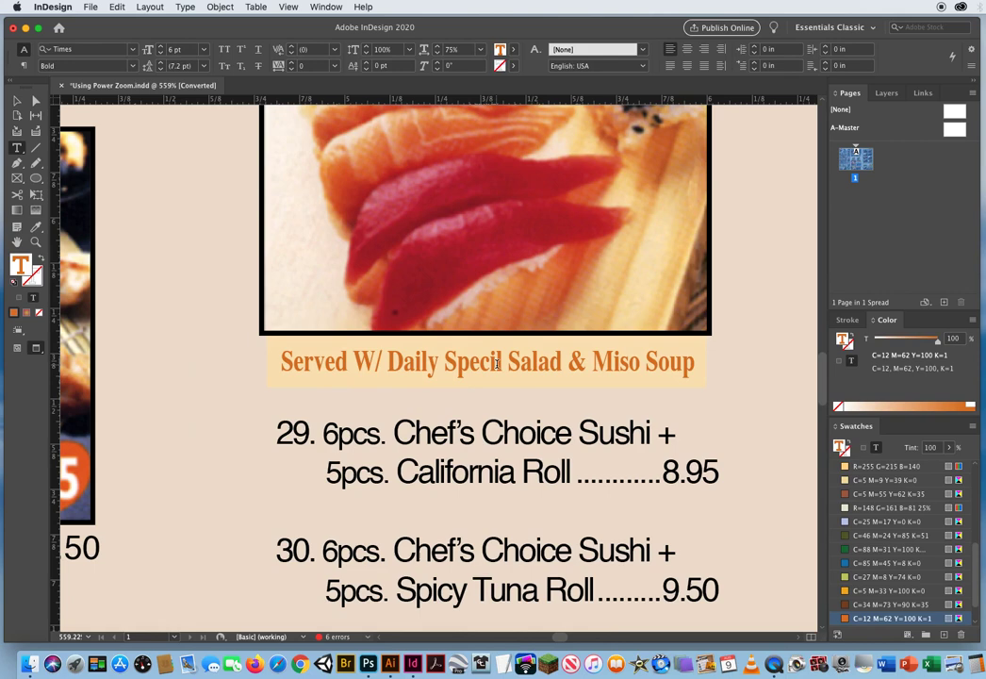
pyautogui.write('al')
pyautogui.click(16, 100)
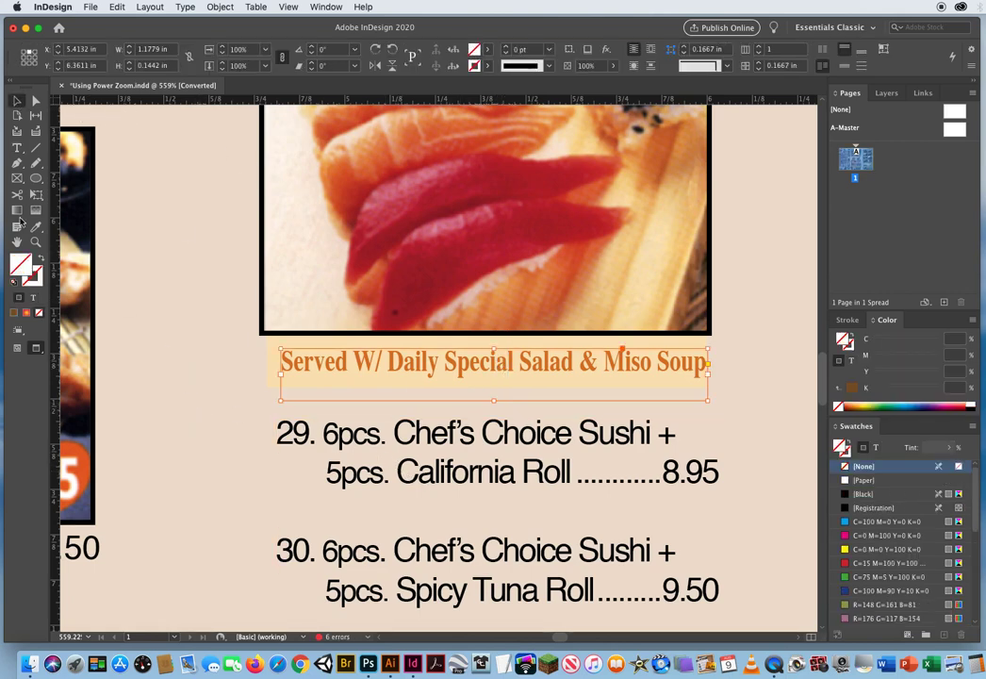
# - Power Zoom through the 32. Super Maki Special, Tempura, Hand Roll, BBQ salad and Bento areas
pyautogui.press('h')
pyautogui.moveTo(466, 434); pyautogui.dragTo(471, 540)
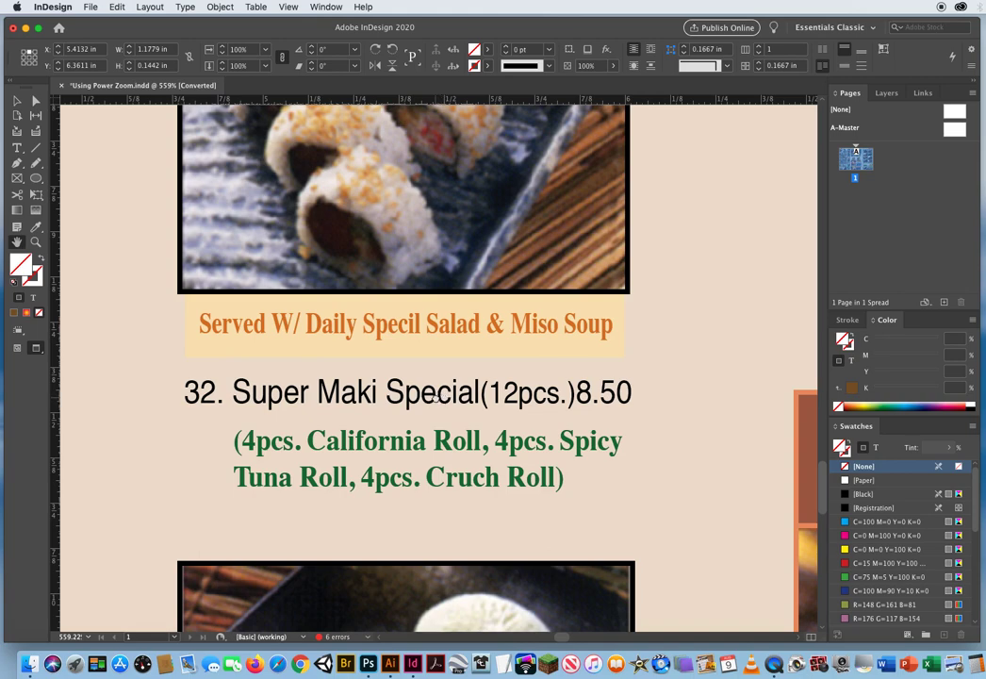
pyautogui.moveTo(437, 398); pyautogui.dragTo(363, 477)
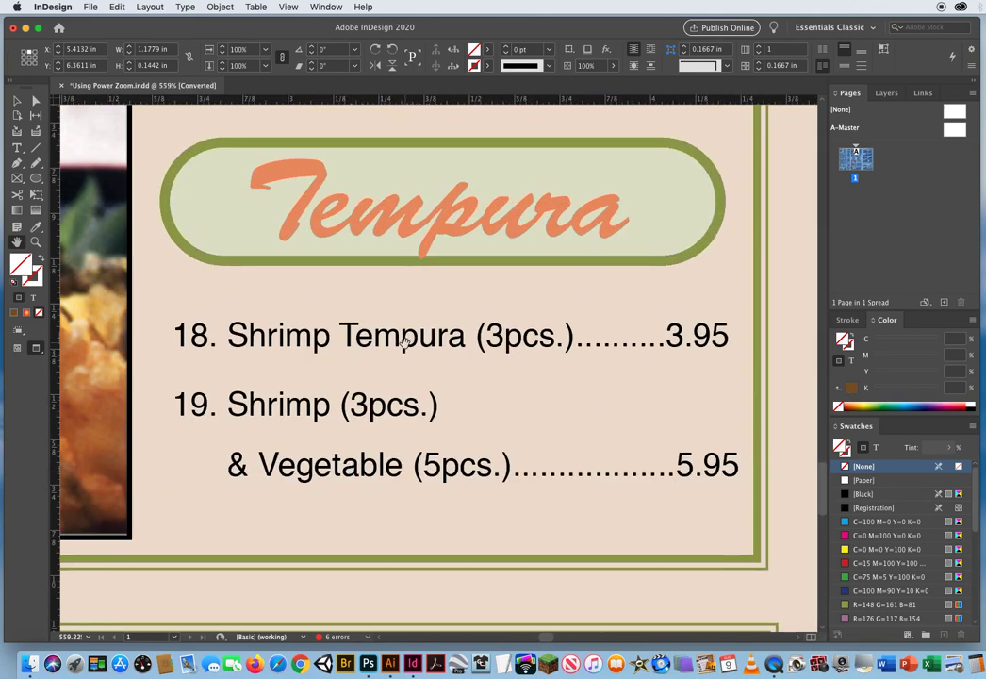
pyautogui.moveTo(403, 348); pyautogui.dragTo(344, 524)
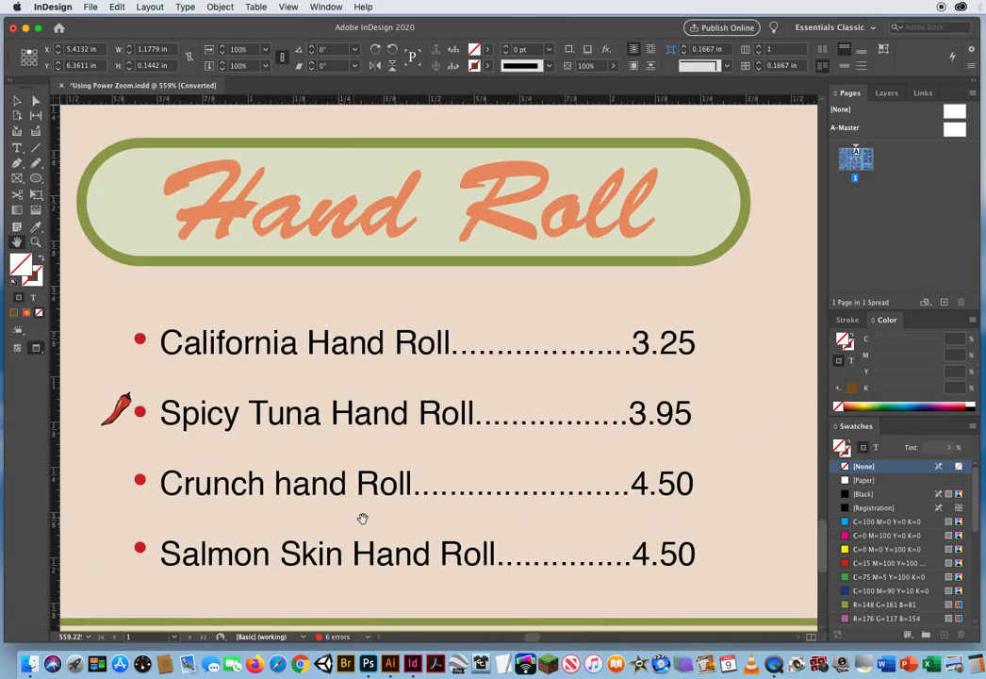
pyautogui.moveTo(462, 344); pyautogui.dragTo(439, 326)
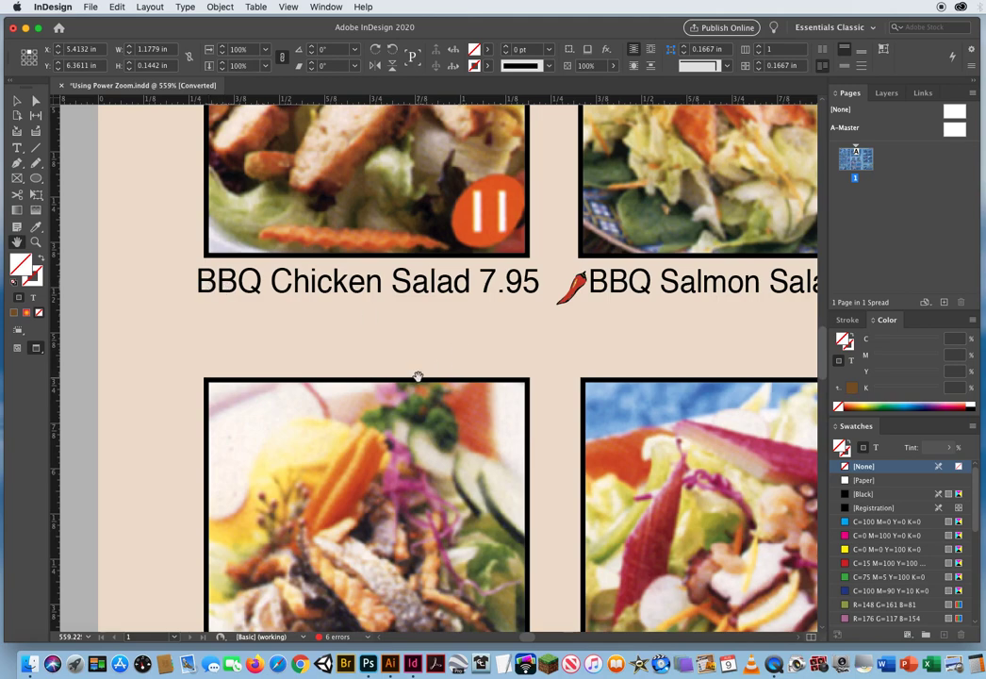
pyautogui.moveTo(541, 327); pyautogui.dragTo(768, 258)
# - Pan around the Bento items up close
pyautogui.hscroll(10, 196, 295)
pyautogui.scroll(5, 196, 295)
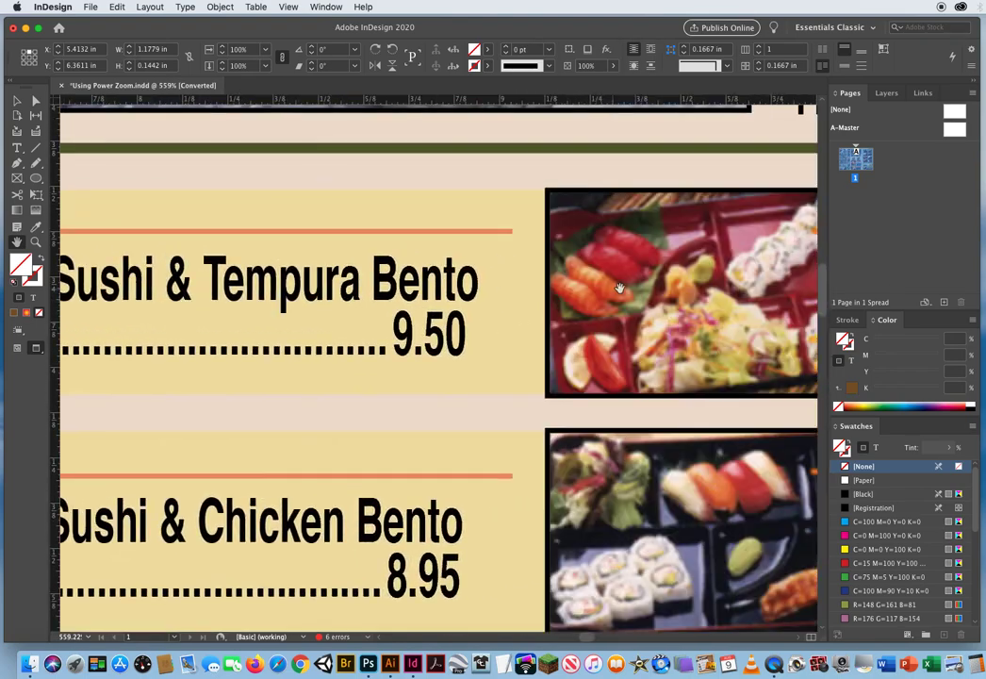
pyautogui.hscroll(15, 592, 251)
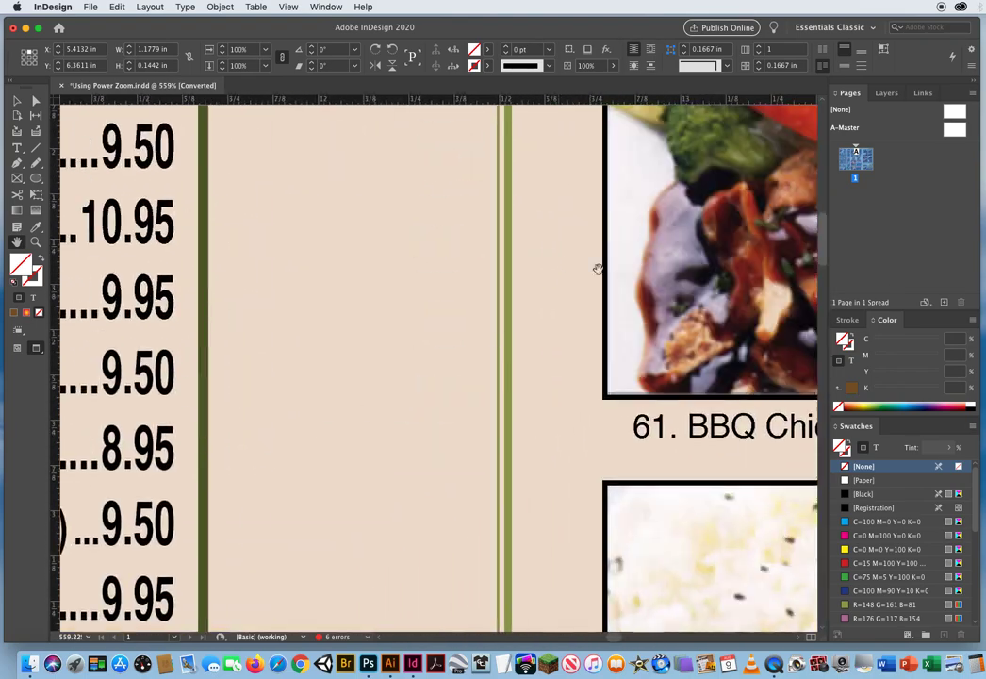
pyautogui.scroll(-8, 288, 298)
pyautogui.scroll(-10, 288, 298)
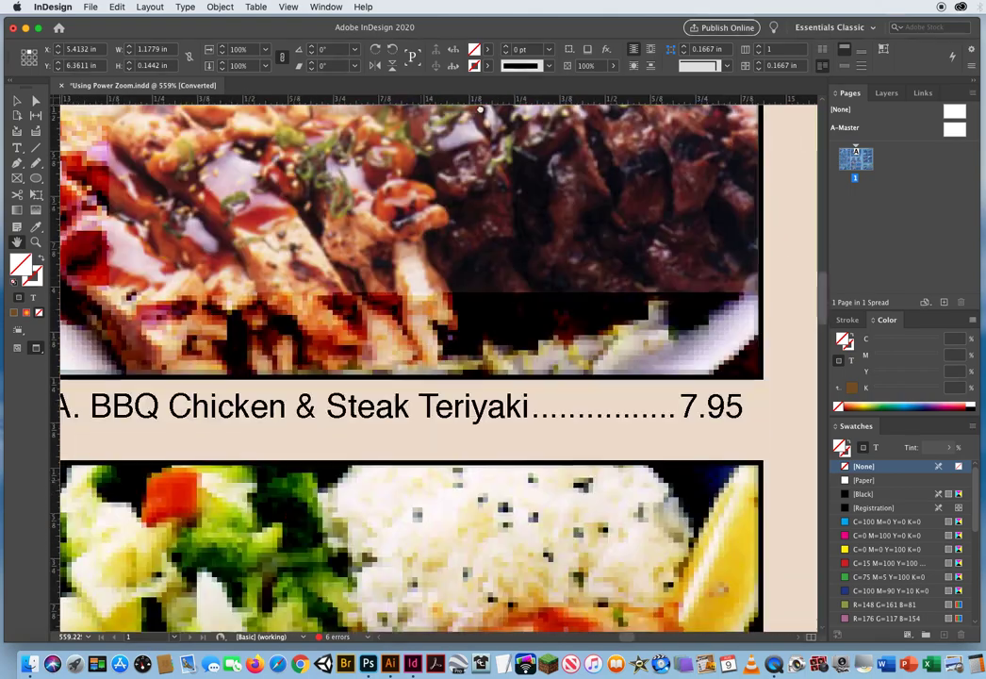
pyautogui.hscroll(-5, 377, 283)
pyautogui.hscroll(12, 451, 254)
pyautogui.scroll(3, 451, 254)
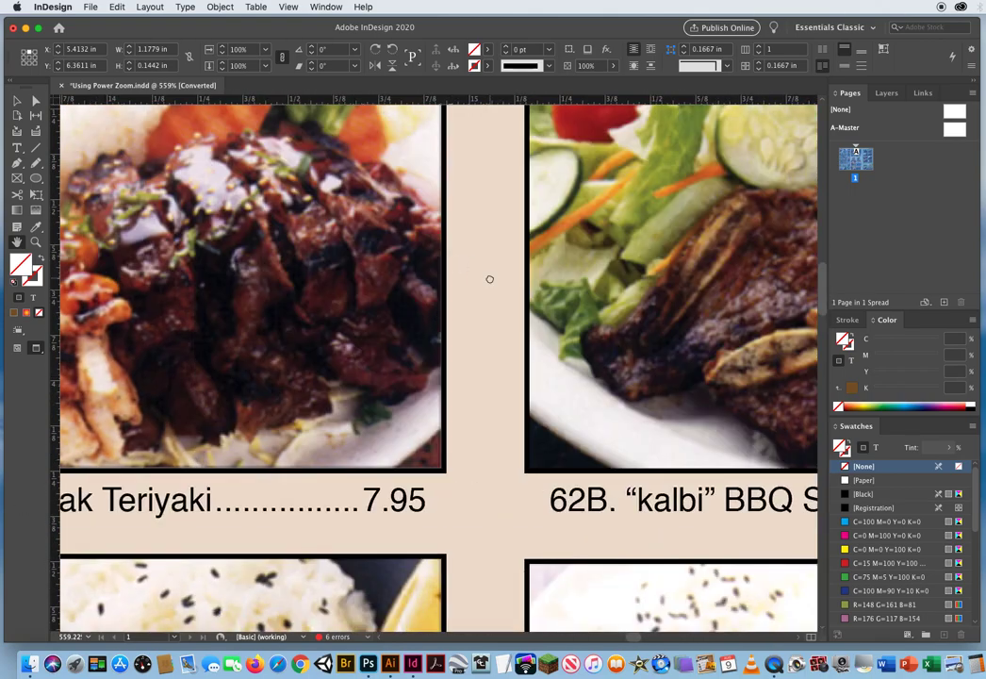
pyautogui.hscroll(10, 450, 254)
pyautogui.scroll(10, 377, 283)
pyautogui.scroll(-15, 361, 479)
pyautogui.hscroll(3, 360, 479)
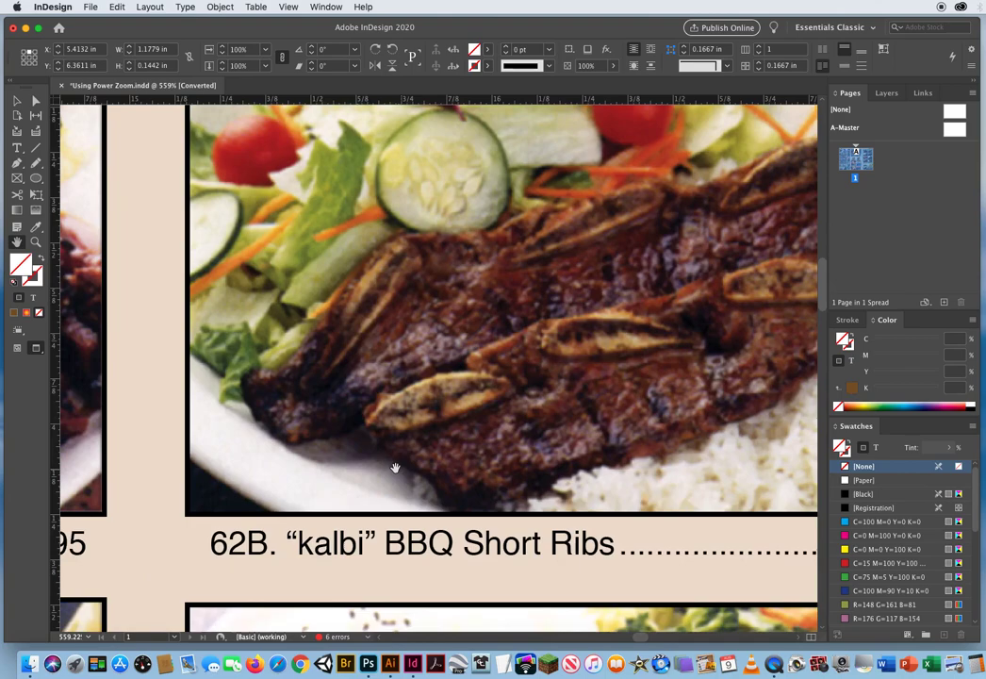
pyautogui.scroll(-3, 213, 356)
pyautogui.hscroll(-15, 520, 282)
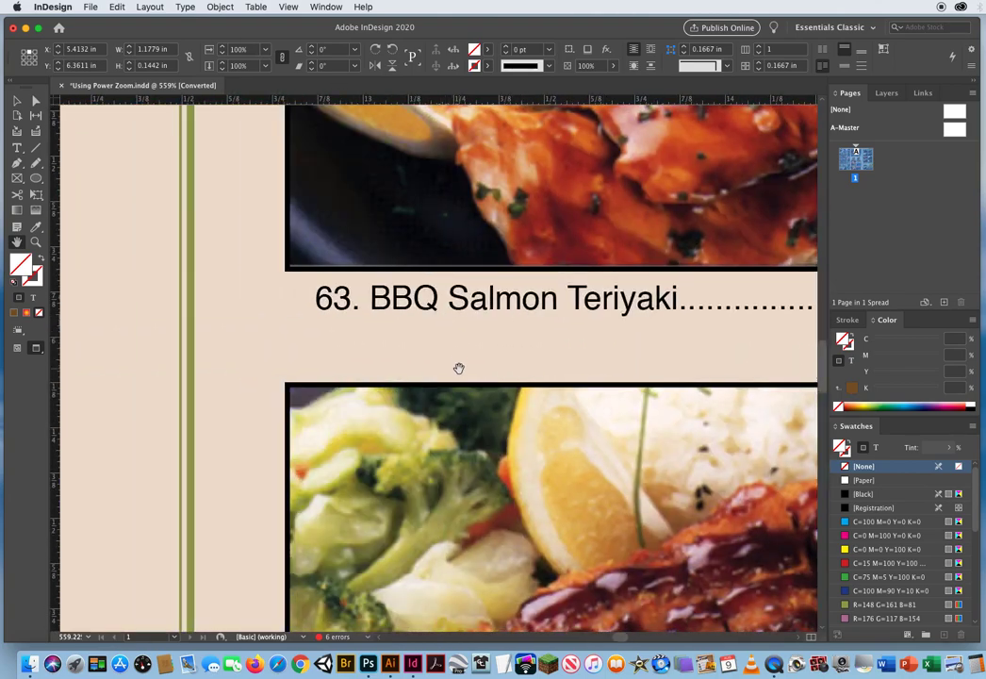
# - Move the close-up to the cutlet items and 68. House Special Yaki Noodle / 68A. Yaki Soba
pyautogui.moveTo(459, 370); pyautogui.dragTo(506, 435)
pyautogui.hscroll(10, 426, 425)
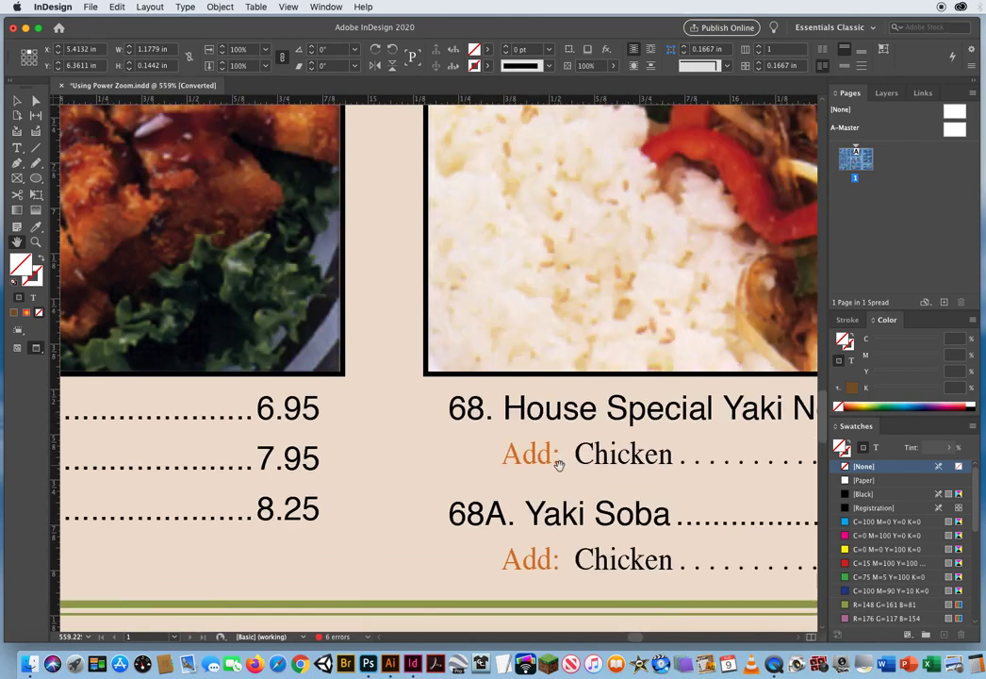
pyautogui.moveTo(557, 462); pyautogui.dragTo(210, 294)
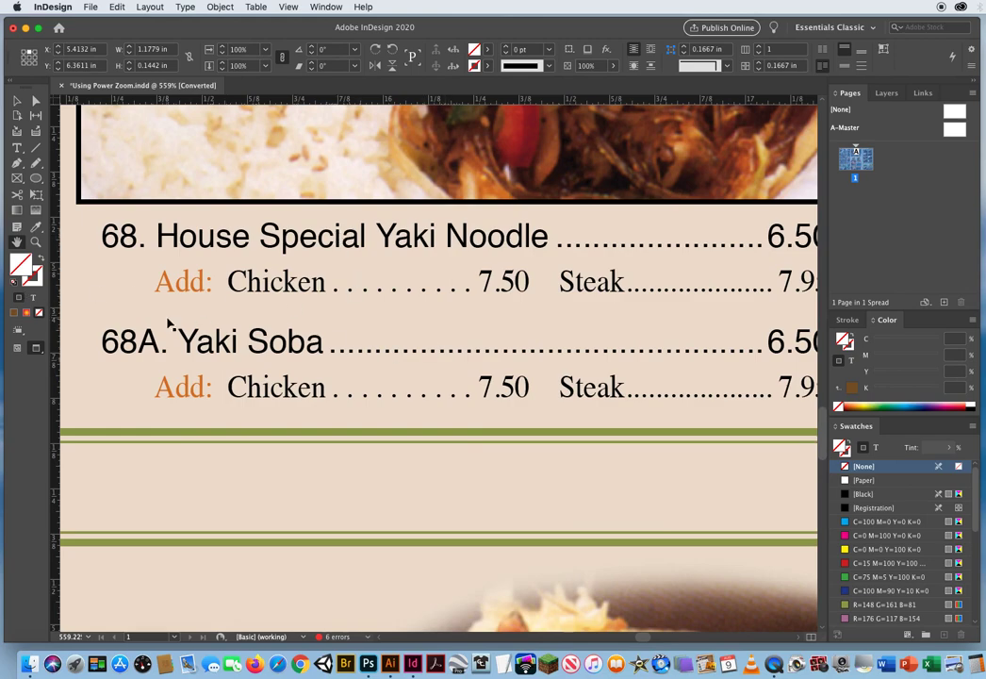
pyautogui.moveTo(170, 323); pyautogui.dragTo(172, 324)
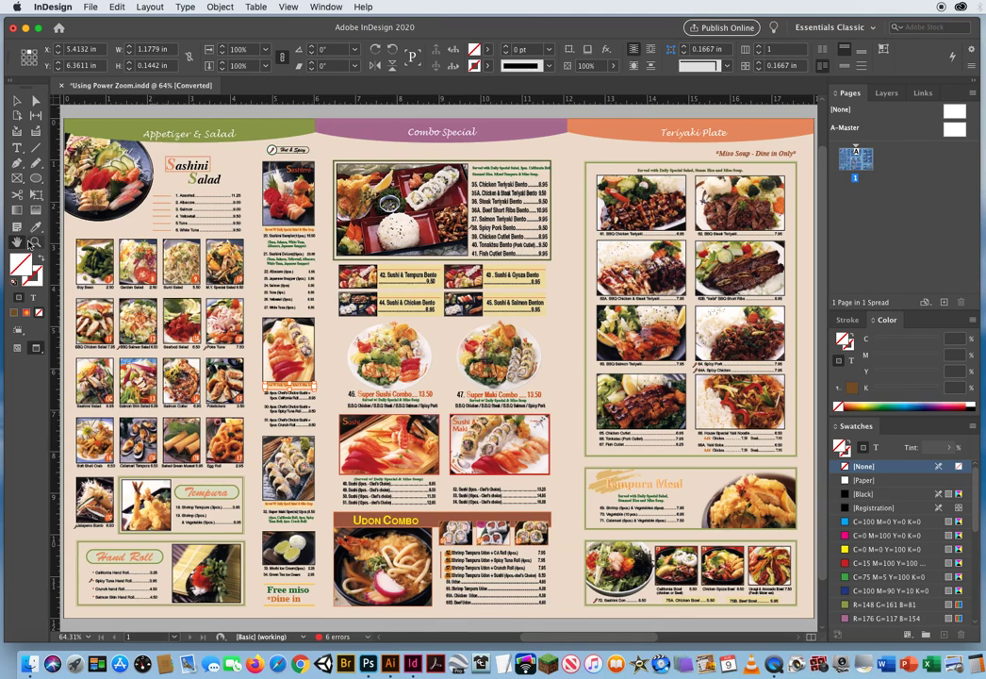
# - Power Zoom into the Super Sushi Combo, panning over the 48–51 Sushi list to 47. Super Maki Combo
pyautogui.moveTo(366, 402)
pyautogui.mouseDown()
pyautogui.moveTo(295, 327)
pyautogui.moveTo(365, 390)
pyautogui.mouseUp()
pyautogui.scroll(5, 295, 328)
pyautogui.moveTo(294, 326); pyautogui.dragTo(295, 325)
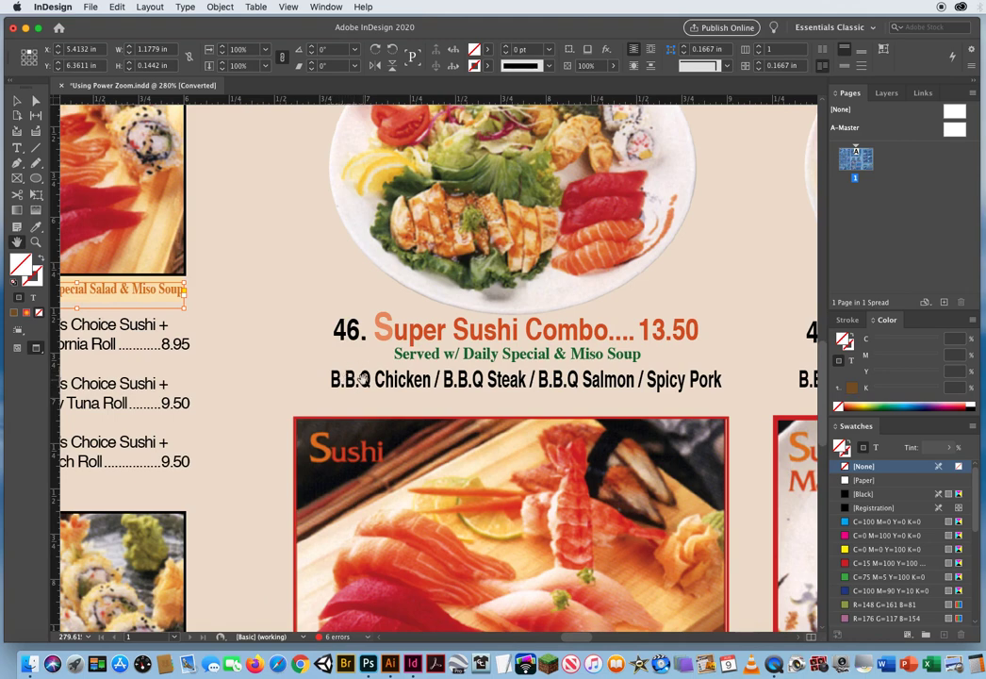
pyautogui.hscroll(8, 491, 386)
pyautogui.scroll(-2, 491, 387)
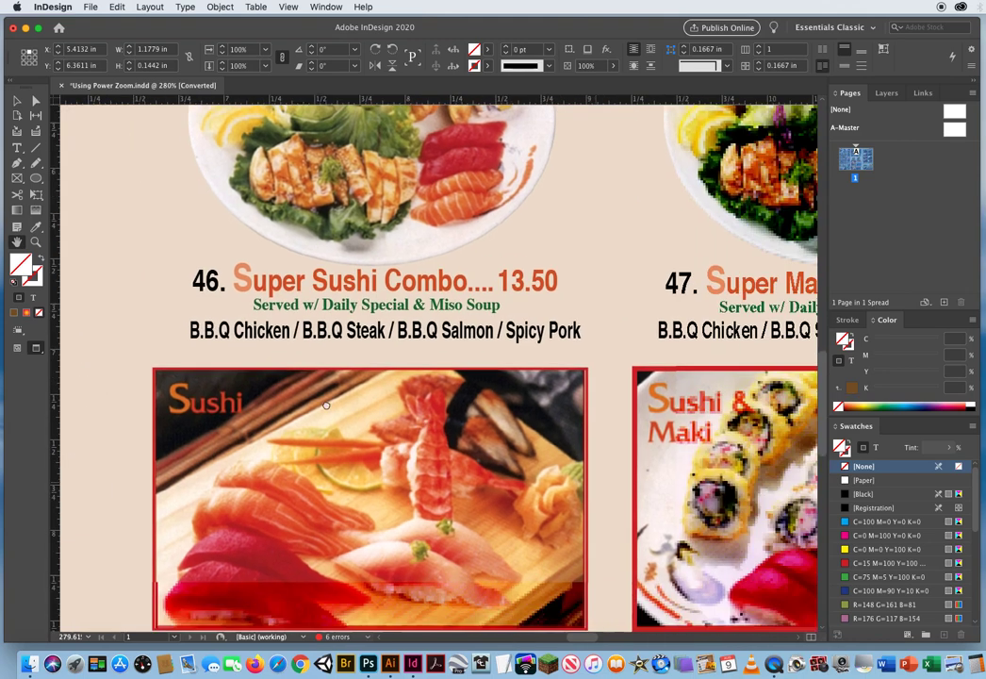
pyautogui.moveTo(218, 440); pyautogui.dragTo(481, 222)
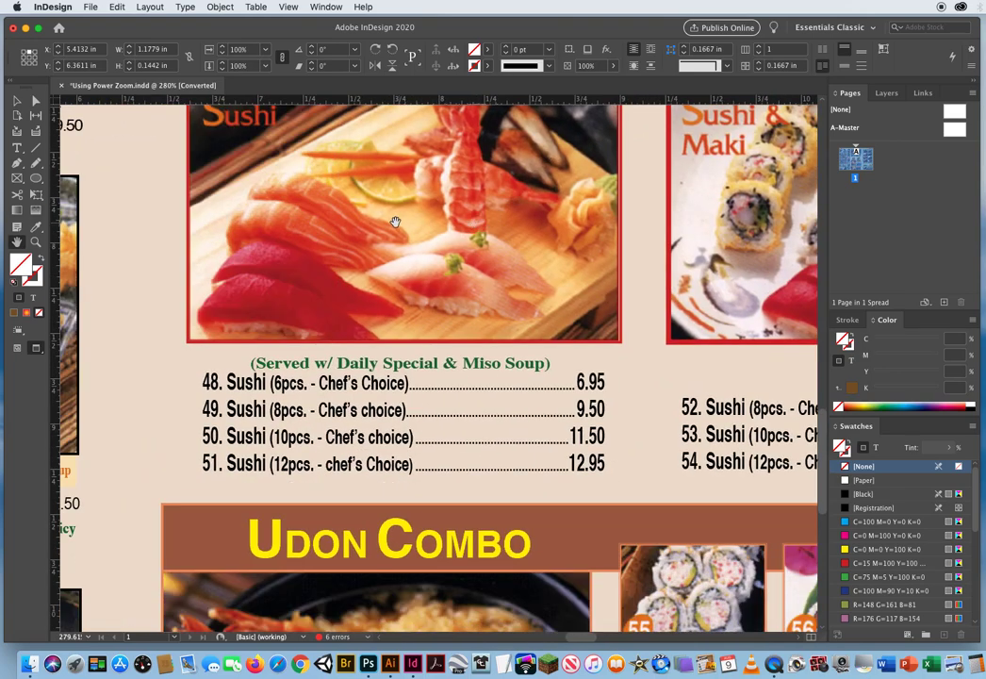
pyautogui.moveTo(396, 223); pyautogui.dragTo(443, 446)
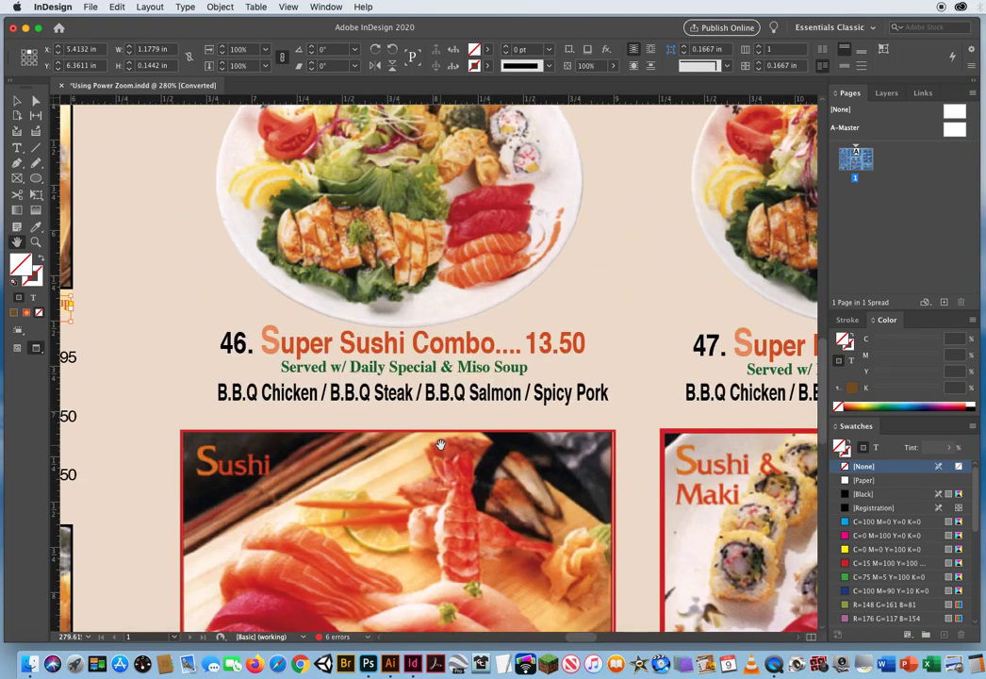
pyautogui.scroll(-5, 442, 446)
pyautogui.hscroll(-2, 443, 446)
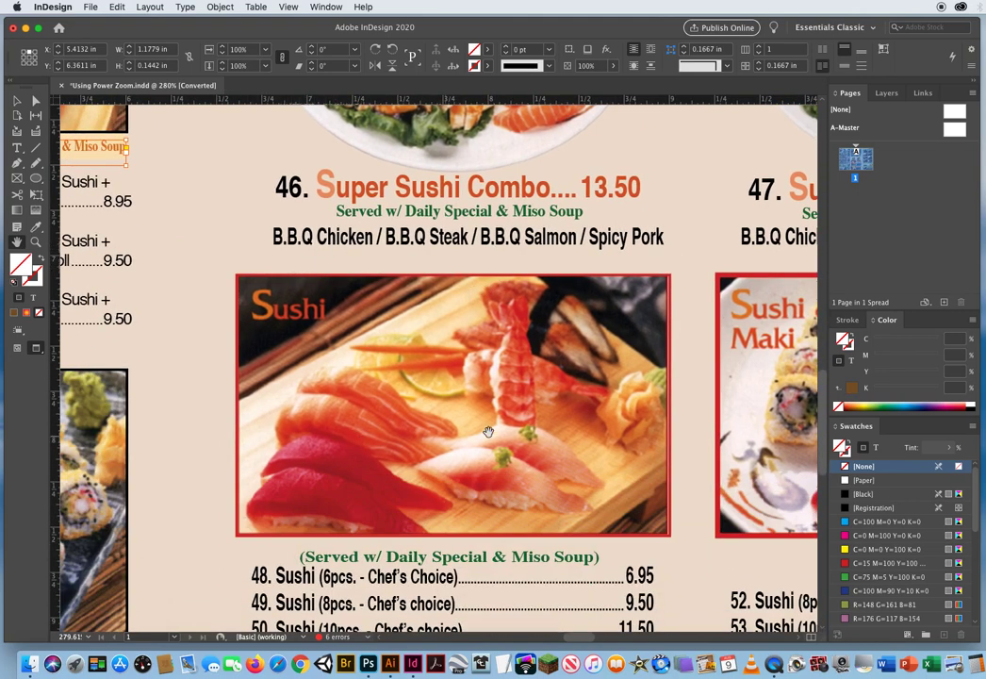
pyautogui.moveTo(580, 425); pyautogui.dragTo(200, 406)
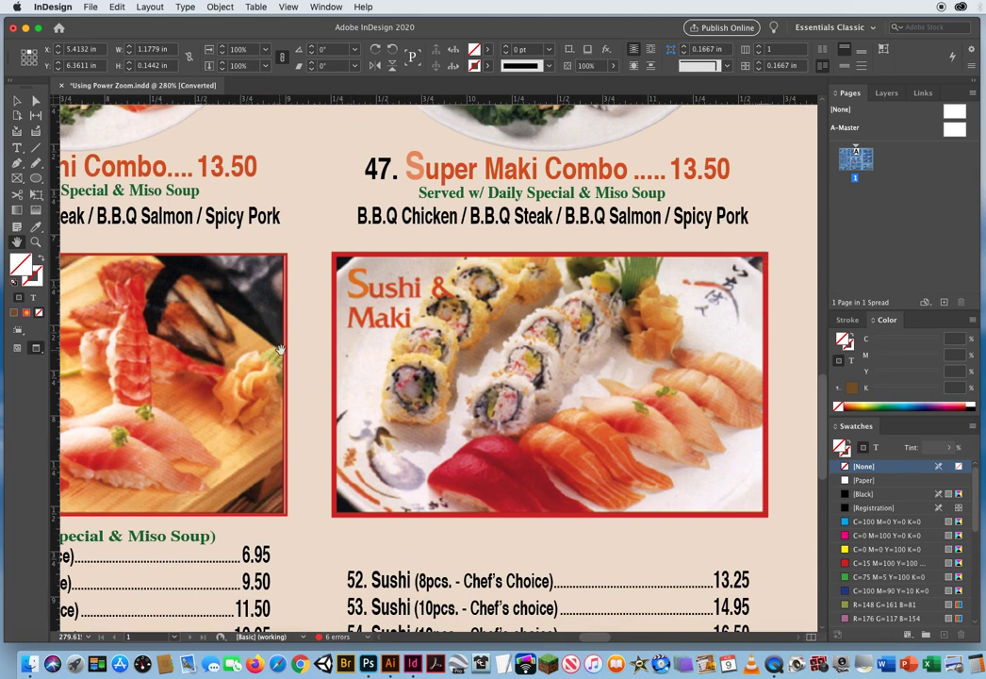
# - Magnify the left sushi photo's frame edge with the Zoom tool, then Power Zoom to the teriyaki photos
pyautogui.click(35, 243)
pyautogui.click(304, 379)
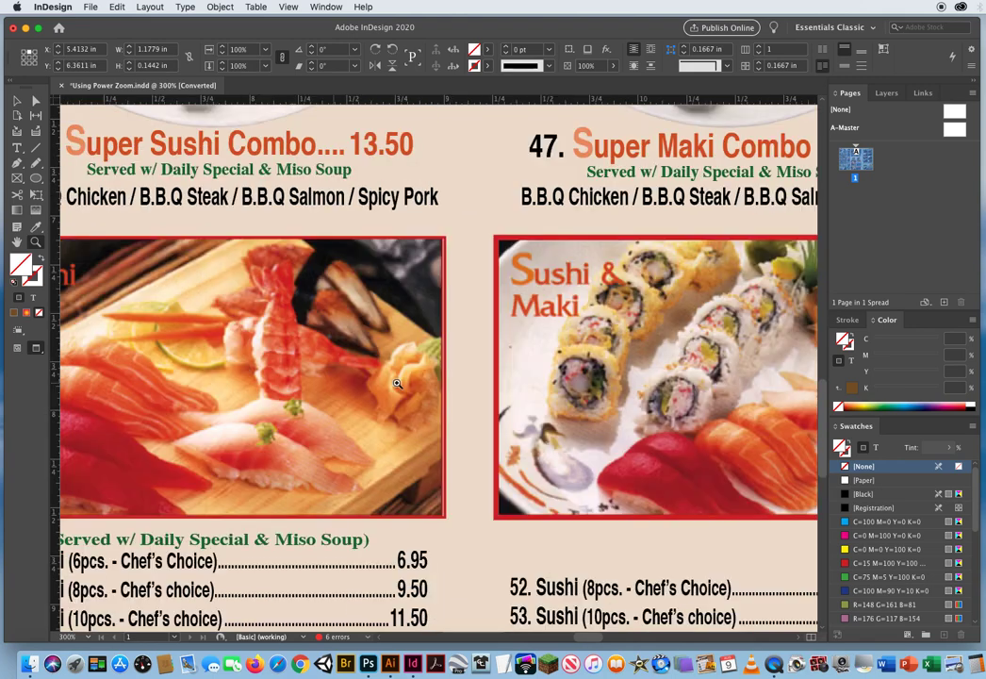
pyautogui.click(454, 360)
pyautogui.click(454, 360)
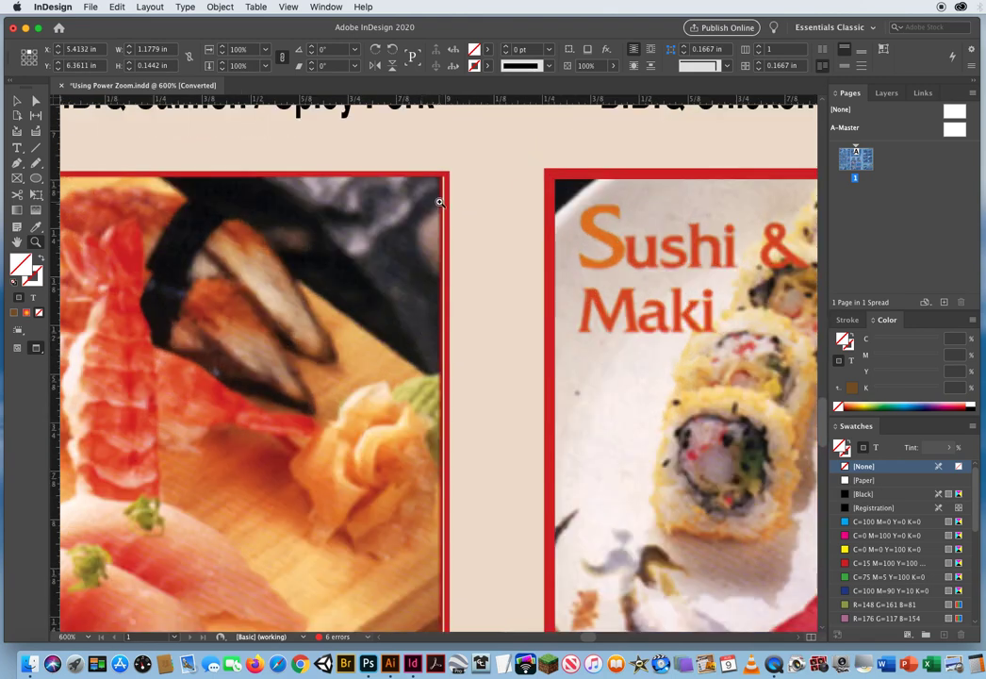
pyautogui.keyDown('alt'); pyautogui.click(442, 365); pyautogui.keyUp('alt')
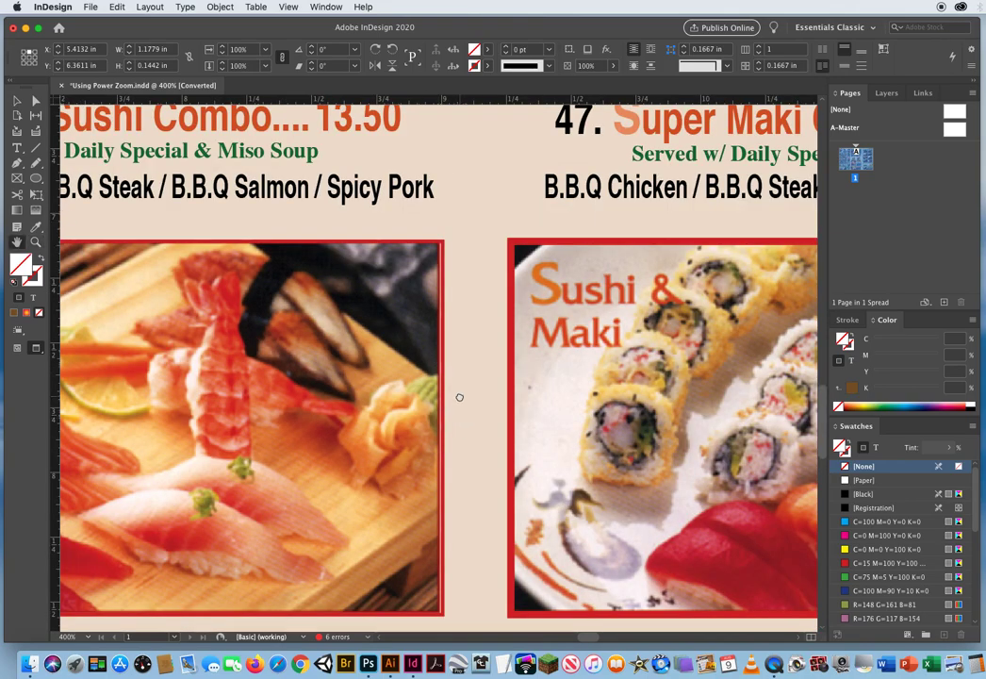
pyautogui.moveTo(459, 397)
pyautogui.mouseDown()
pyautogui.moveTo(409, 313)
pyautogui.moveTo(245, 261)
pyautogui.moveTo(218, 229)
pyautogui.moveTo(487, 174)
pyautogui.moveTo(642, 288)
pyautogui.moveTo(405, 377)
pyautogui.moveTo(499, 462)
pyautogui.moveTo(396, 371)
pyautogui.moveTo(468, 413)
pyautogui.moveTo(466, 403)
pyautogui.mouseUp()
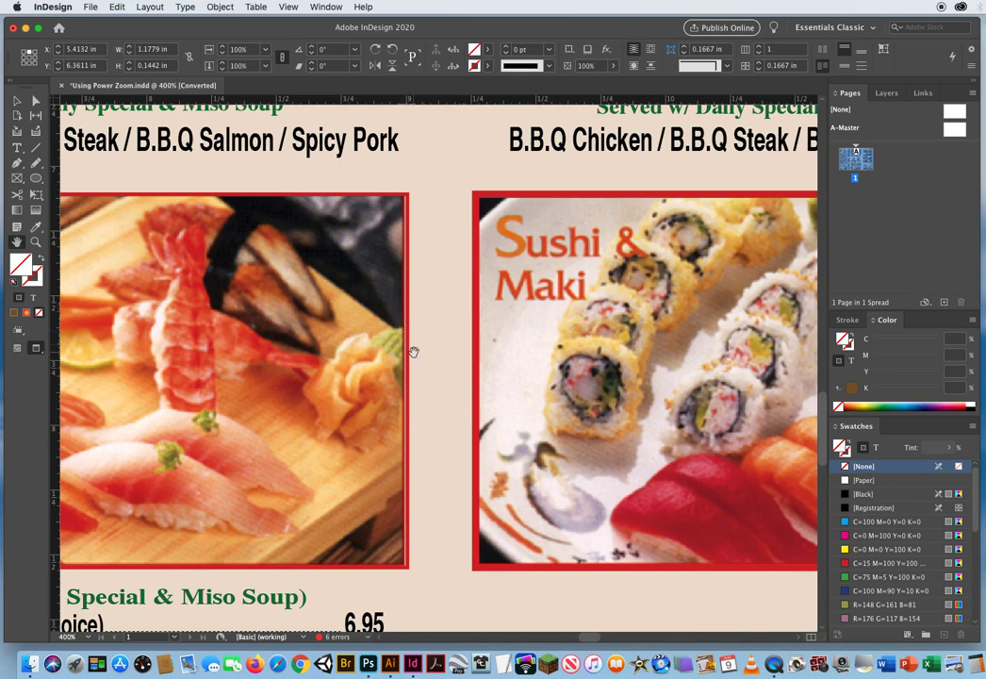
pyautogui.moveTo(453, 303); pyautogui.dragTo(665, 191)
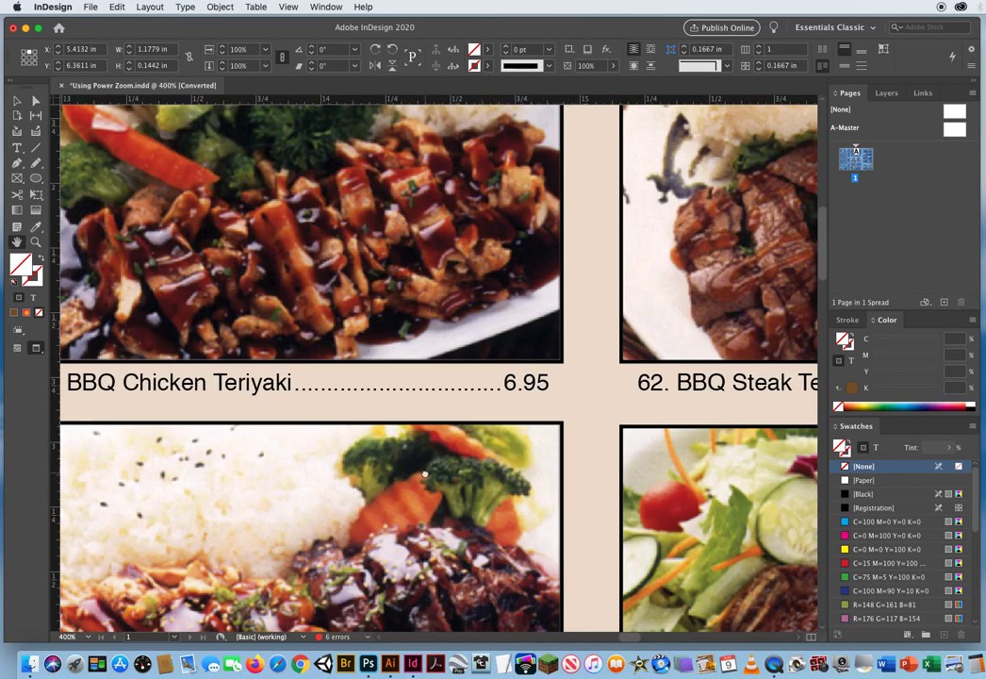
# - Pan over the teriyaki photos, from the 62A photo down to item 63's salmon photo
pyautogui.moveTo(425, 474); pyautogui.dragTo(545, 235)
pyautogui.moveTo(544, 439); pyautogui.dragTo(577, 165)
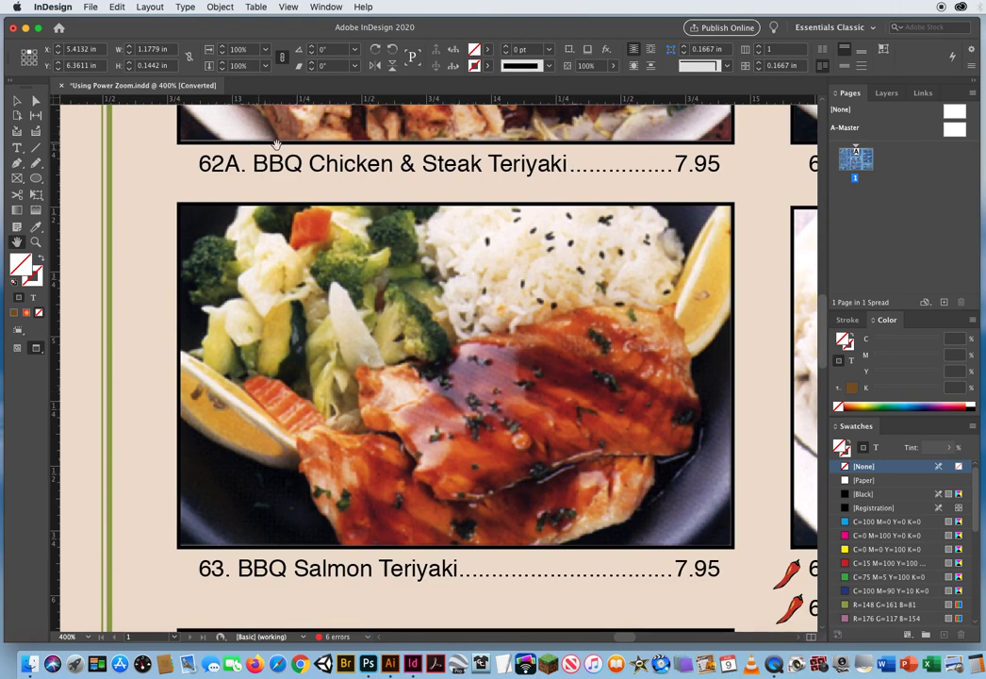
pyautogui.hscroll(6, 199, 385)
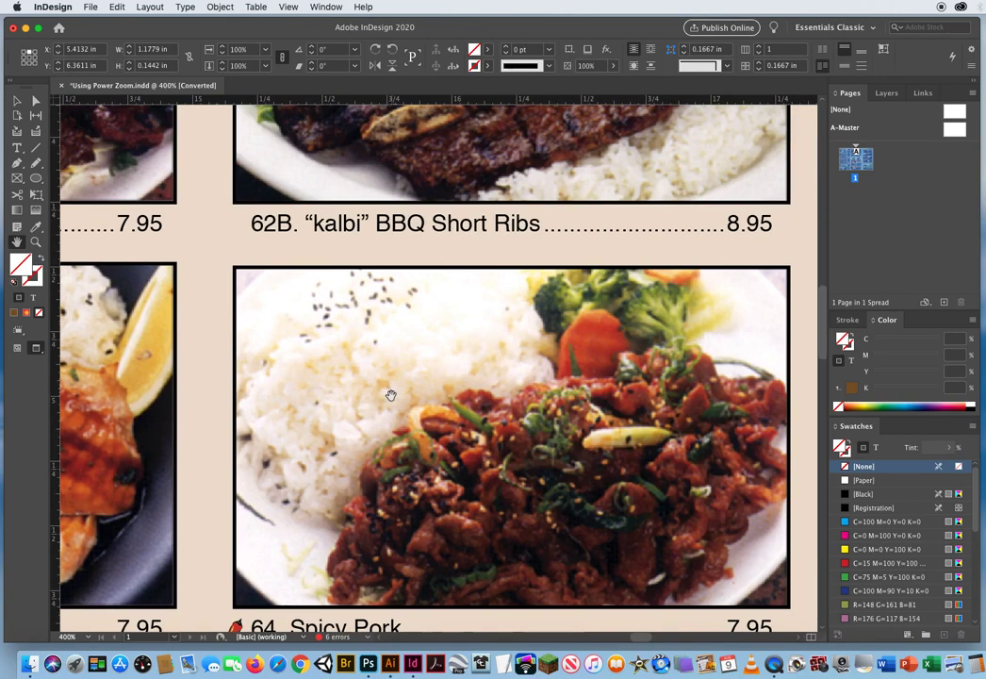
pyautogui.scroll(3, 331, 523)
pyautogui.scroll(6, 331, 523)
pyautogui.hscroll(1, 331, 523)
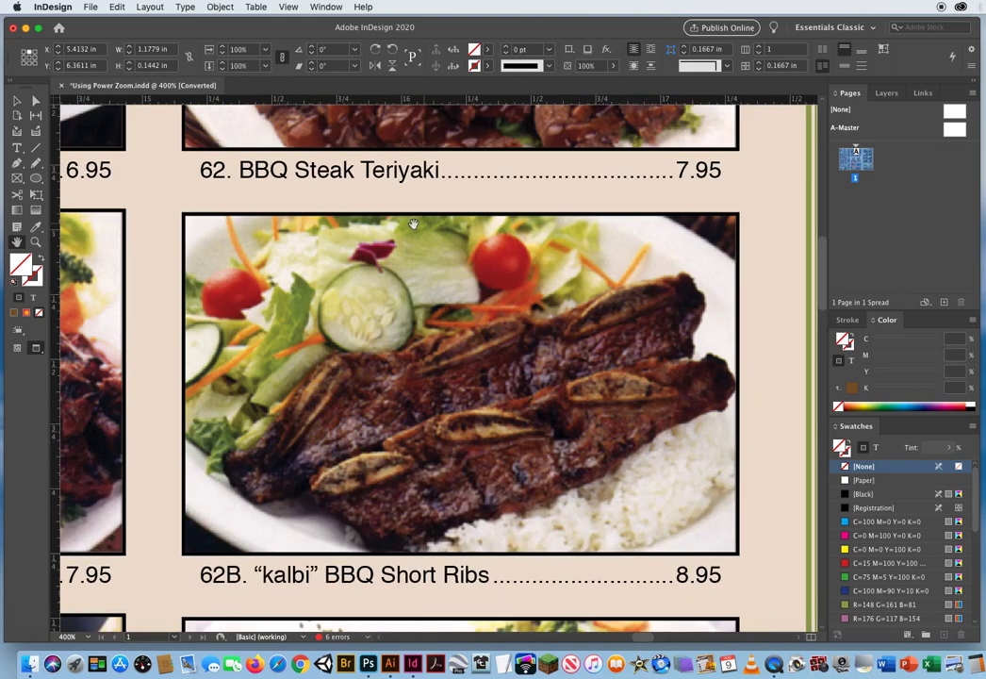
pyautogui.scroll(6, 428, 194)
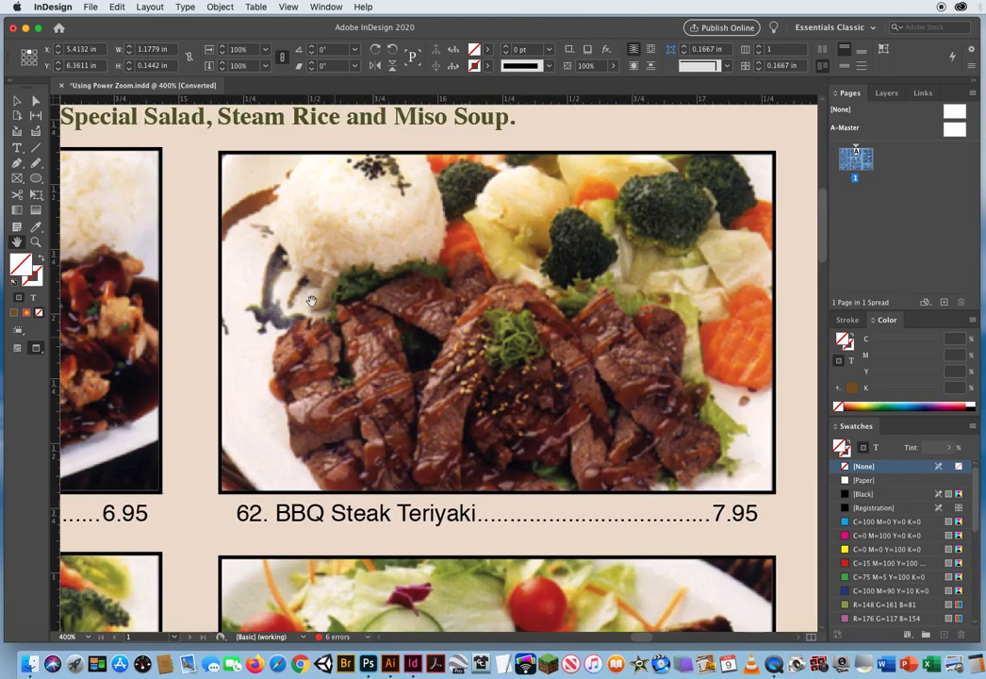
pyautogui.hscroll(-6, 634, 289)
pyautogui.scroll(-2, 634, 289)
pyautogui.hscroll(-3, 633, 289)
pyautogui.scroll(-2, 634, 288)
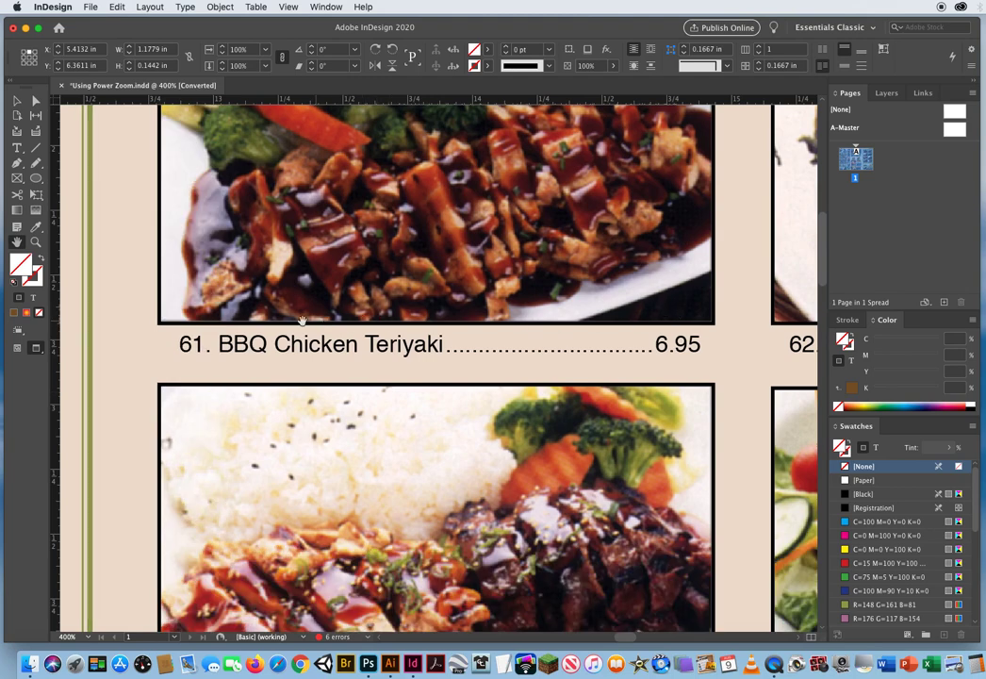
# - Select the BBQ Chicken Teriyaki photo frame with the Direct Selection tool
pyautogui.click(36, 100)
pyautogui.click(423, 211)
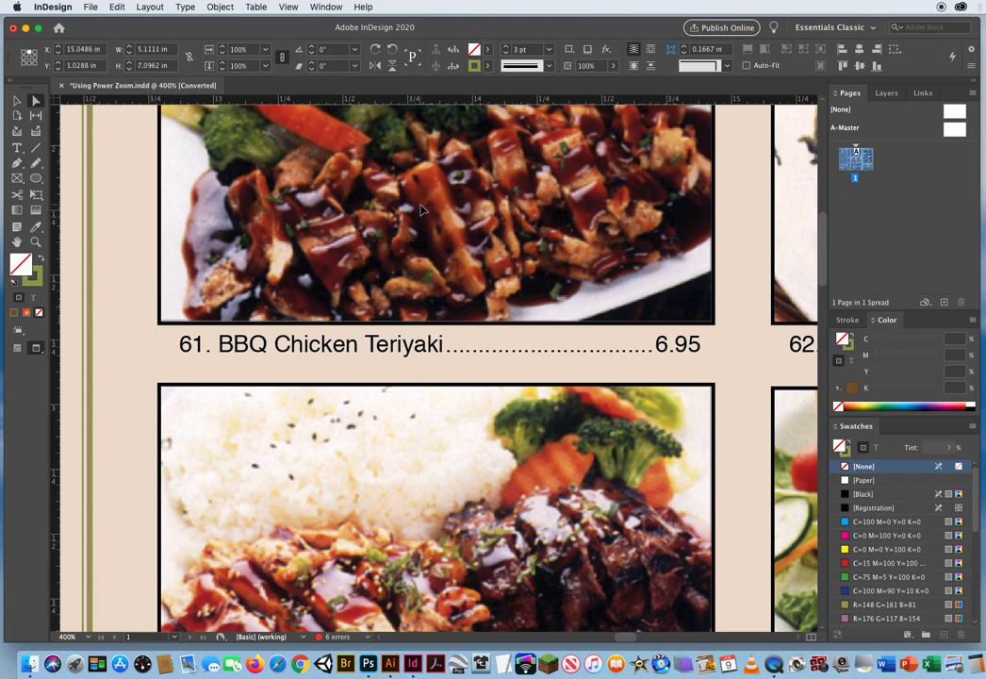
pyautogui.scroll(5, 383, 271)
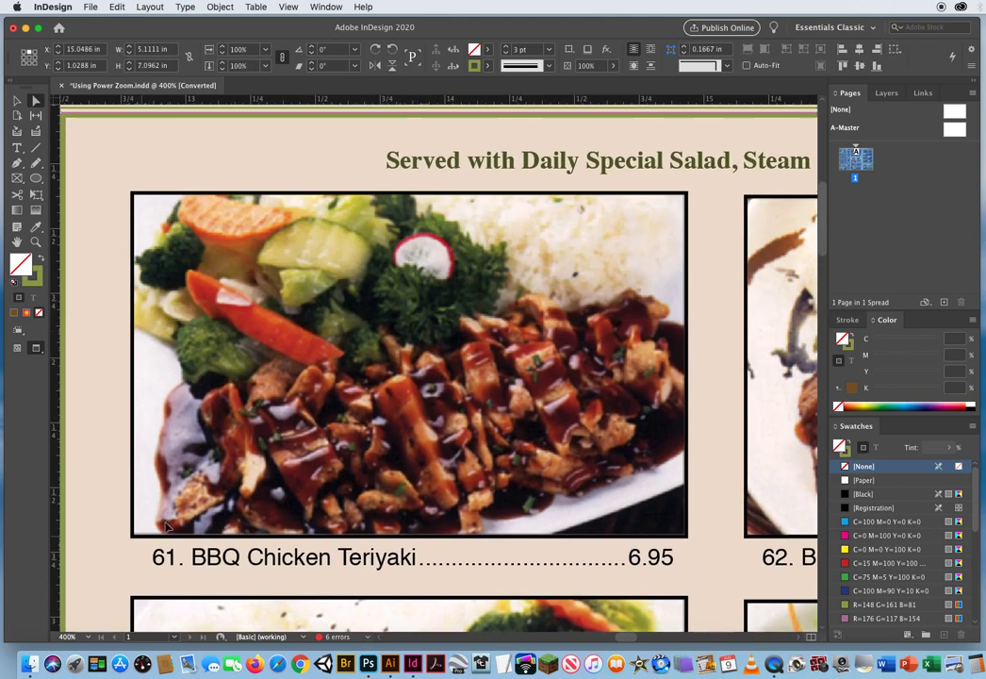
pyautogui.click(16, 244)
# - Fit the whole spread in the window and deselect the photo frame
pyautogui.doubleClick(16, 244)
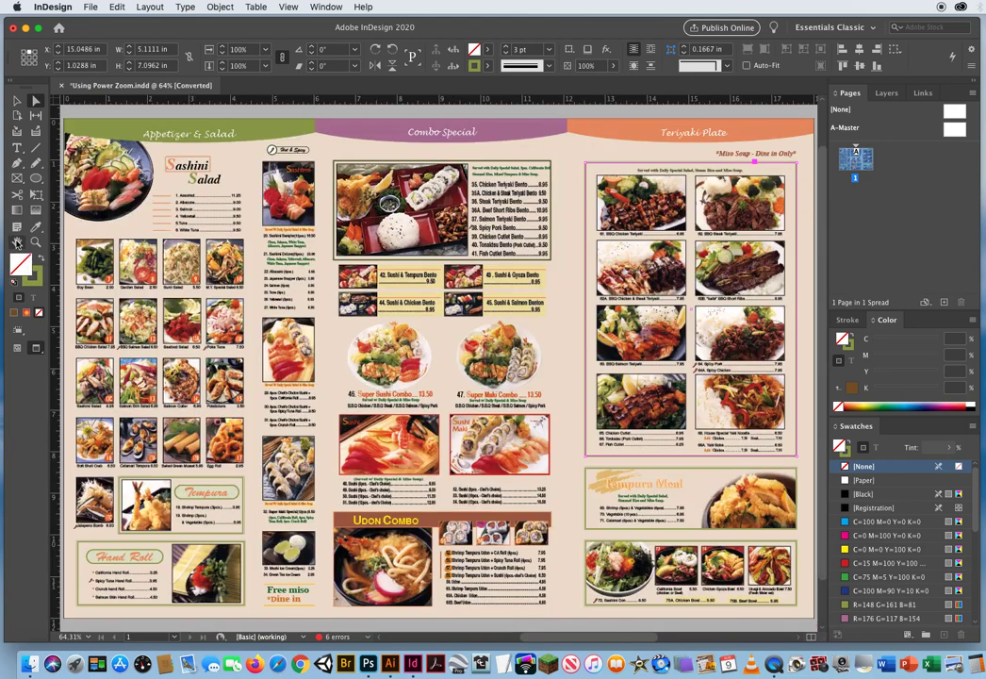
pyautogui.click(200, 115)
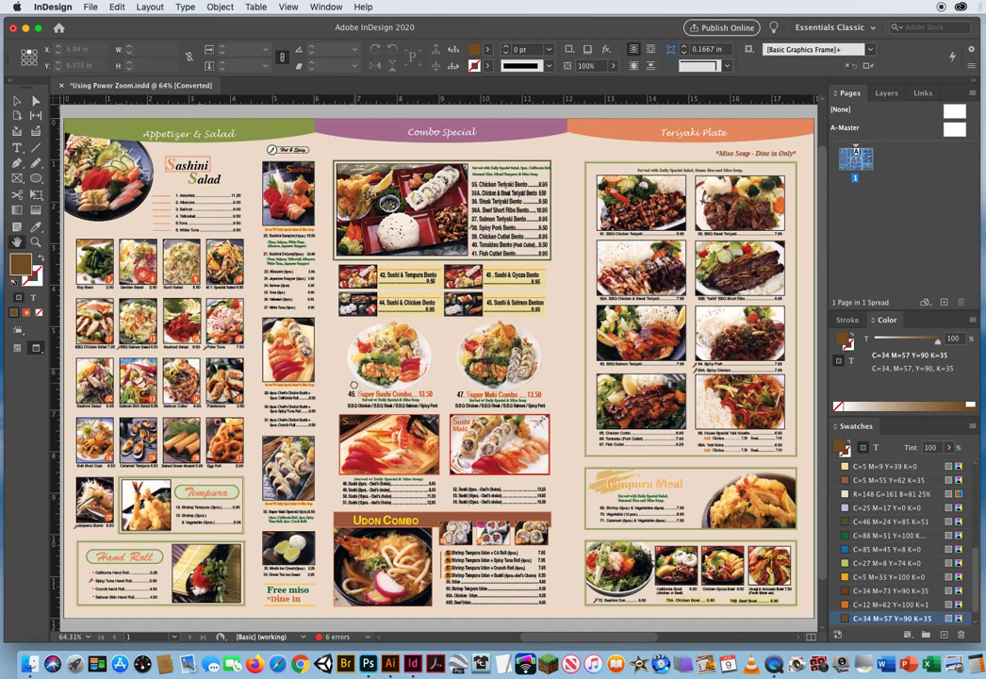
pyautogui.moveTo(354, 386); pyautogui.dragTo(356, 387)
pyautogui.scroll(2, 357, 387)
# - Power Zoom into the Super Sushi Combo area and pan around it
pyautogui.moveTo(356, 387); pyautogui.dragTo(360, 389)
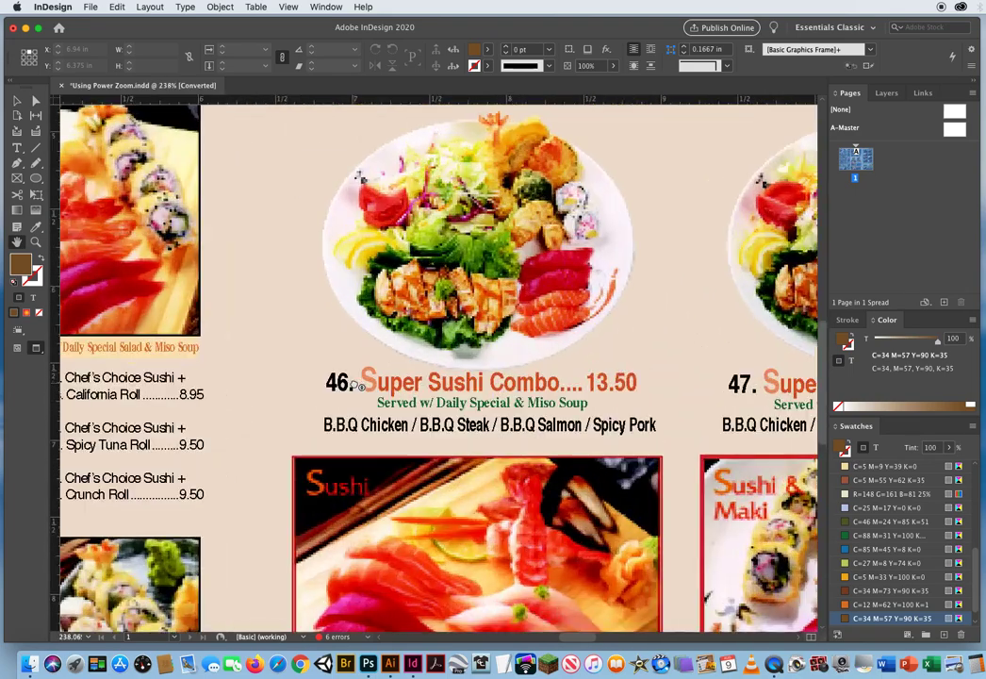
pyautogui.hscroll(-8, 163, 456)
pyautogui.scroll(-5, 163, 455)
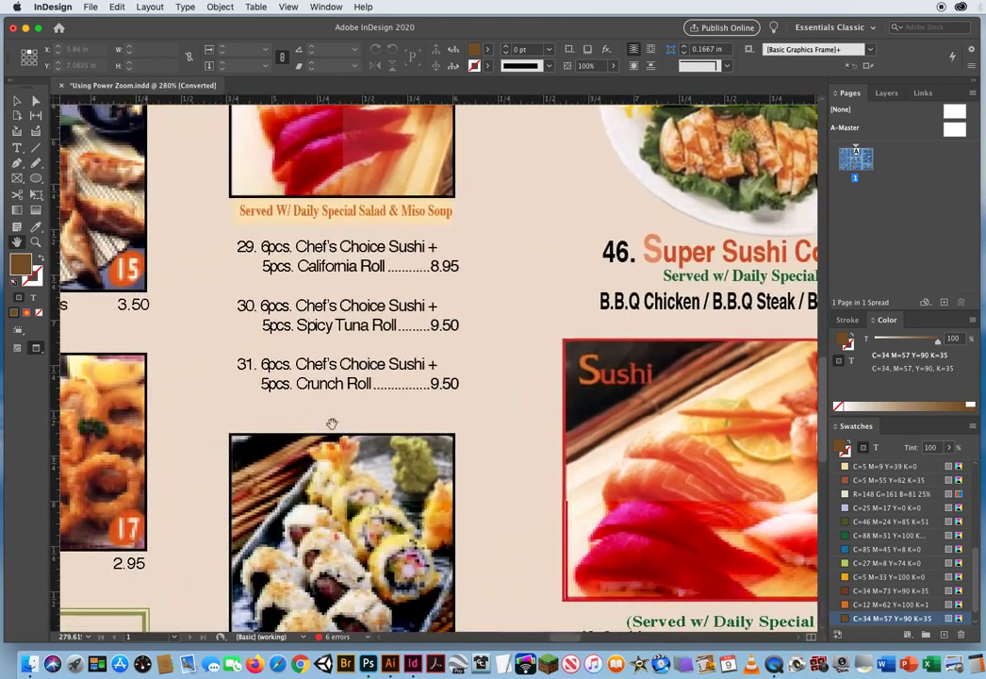
pyautogui.scroll(-2, 325, 423)
pyautogui.hscroll(2, 325, 423)
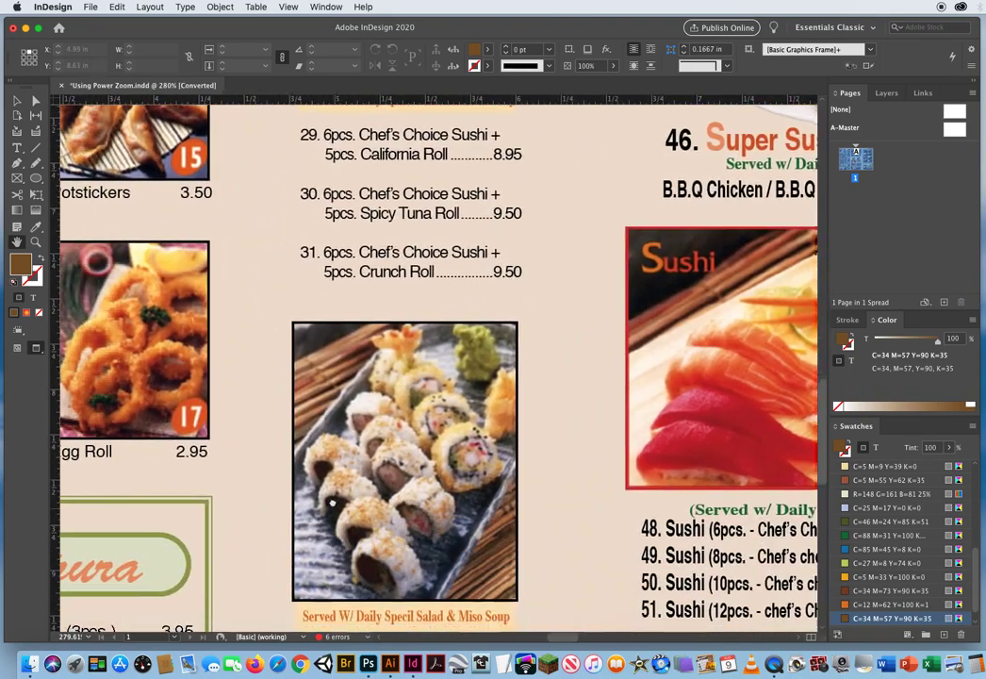
pyautogui.scroll(-4, 323, 500)
pyautogui.hscroll(7, 324, 500)
pyautogui.scroll(8, 196, 370)
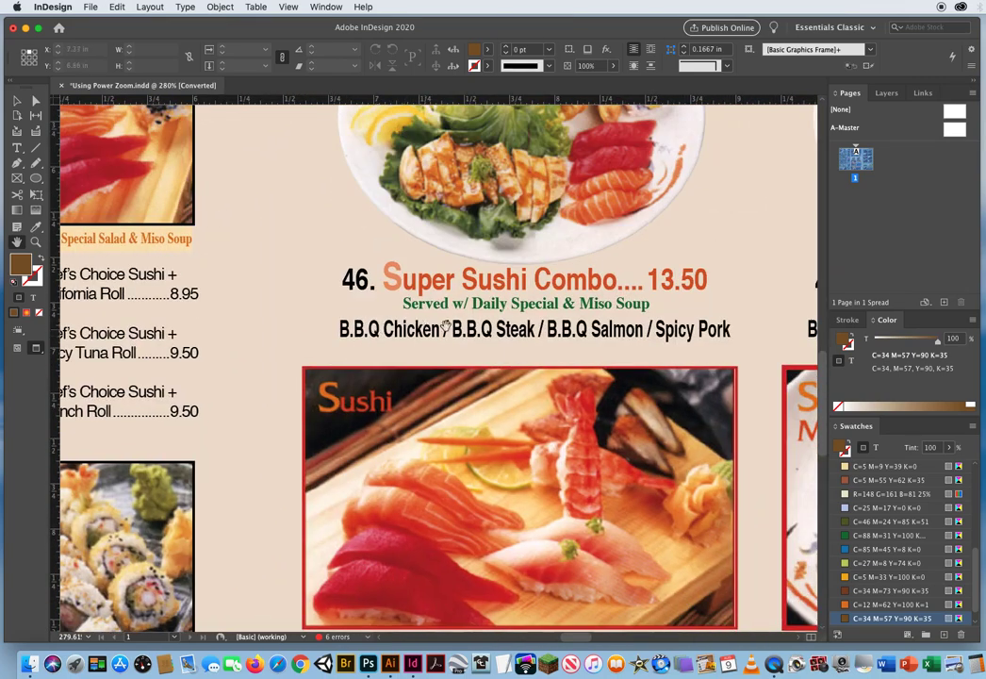
# - Move the close-up to the bento list, then close Using Power Zoom.indd, bringing up the save prompt
pyautogui.moveTo(447, 327); pyautogui.dragTo(52, 583)
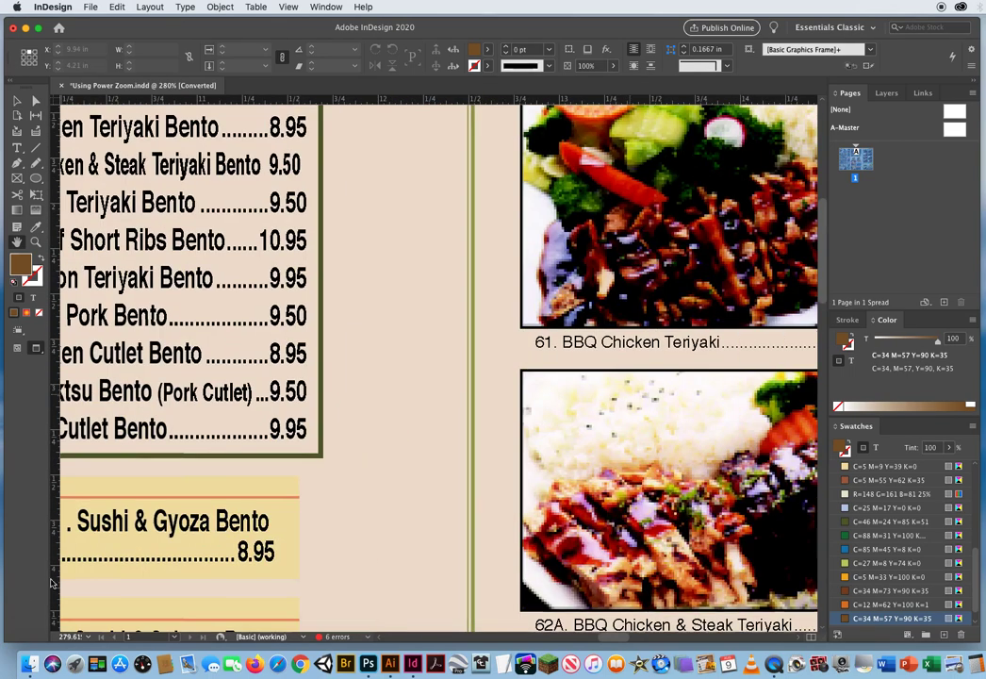
pyautogui.hscroll(6, 187, 364)
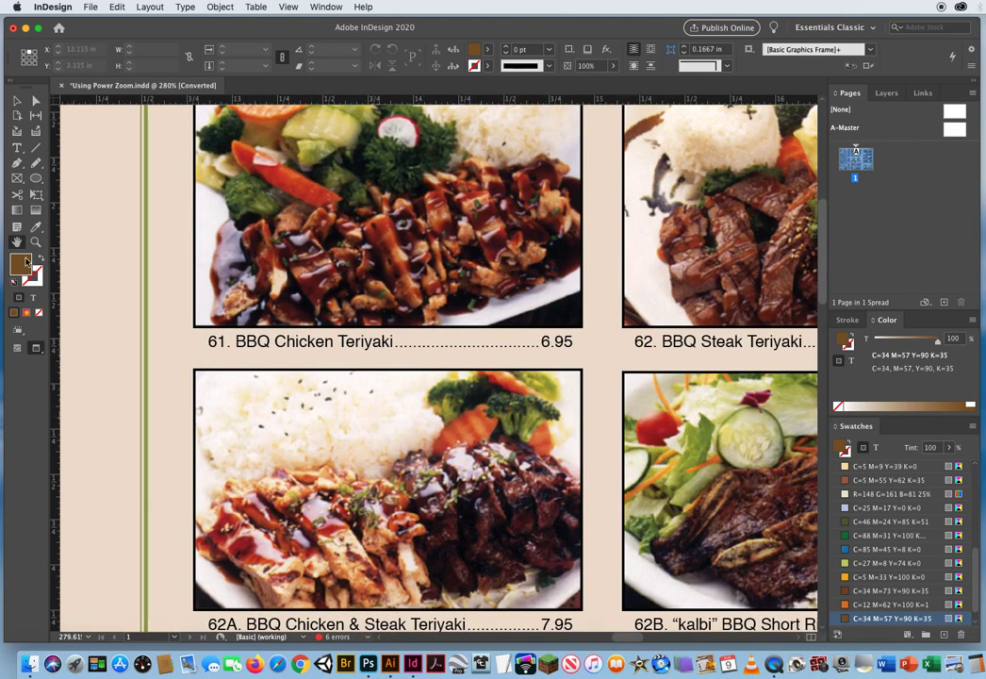
pyautogui.moveTo(376, 317); pyautogui.dragTo(236, 250)
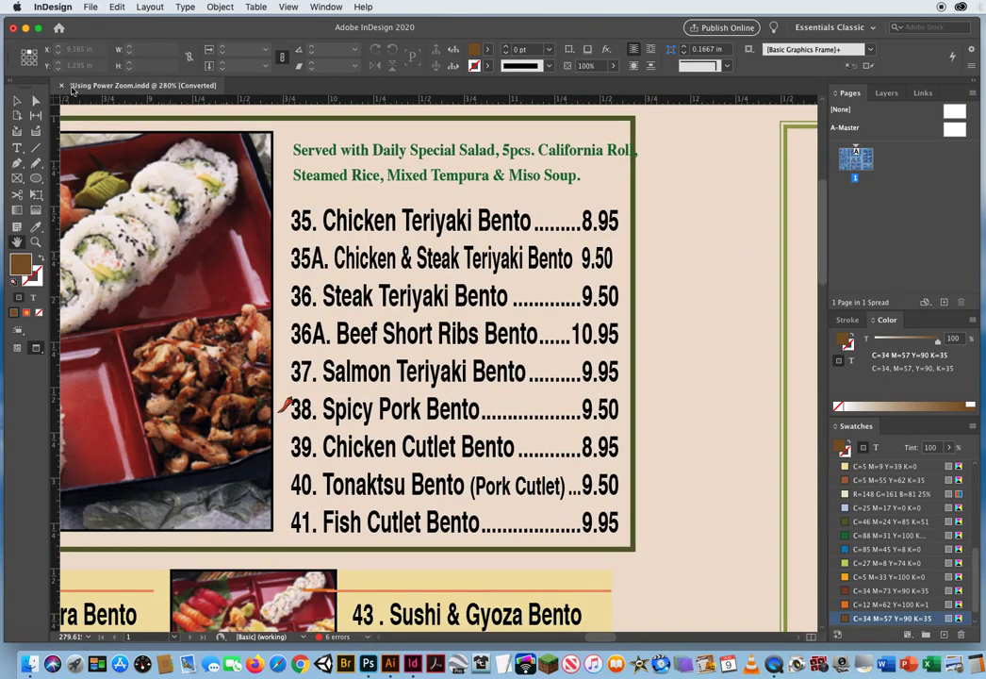
pyautogui.click(62, 86)
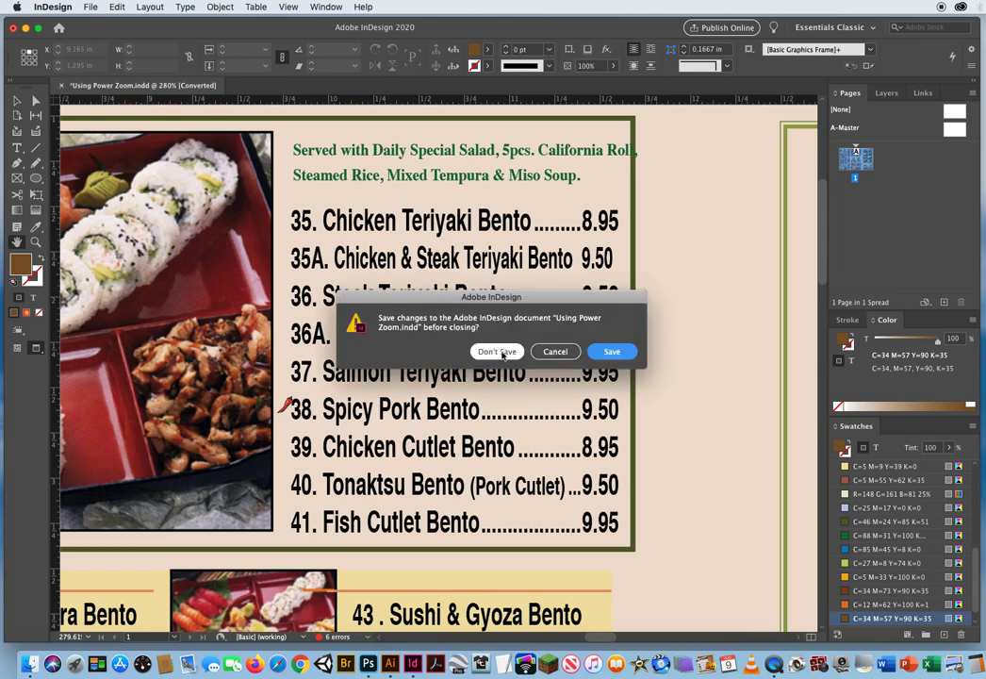